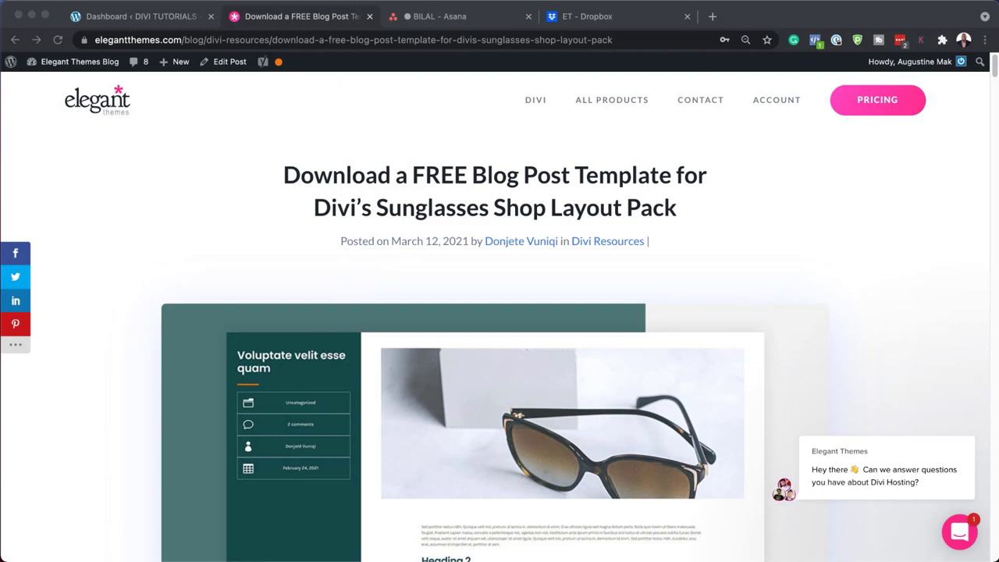
Step: Subscribe with an e-mail address and download the free Sunglasses Shop blog post template
scroll(494, 346, down, 10)
click(494, 346)
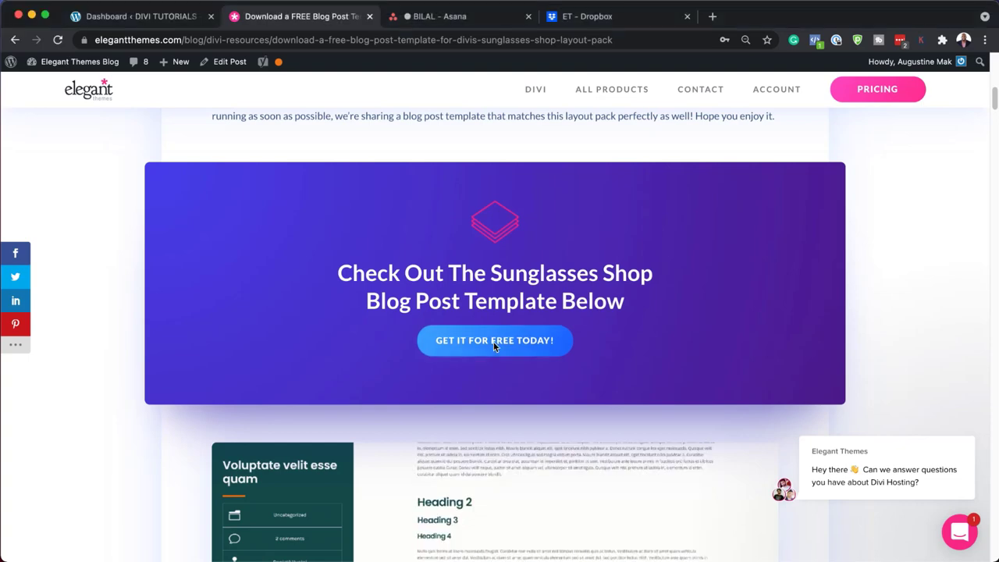
click(494, 341)
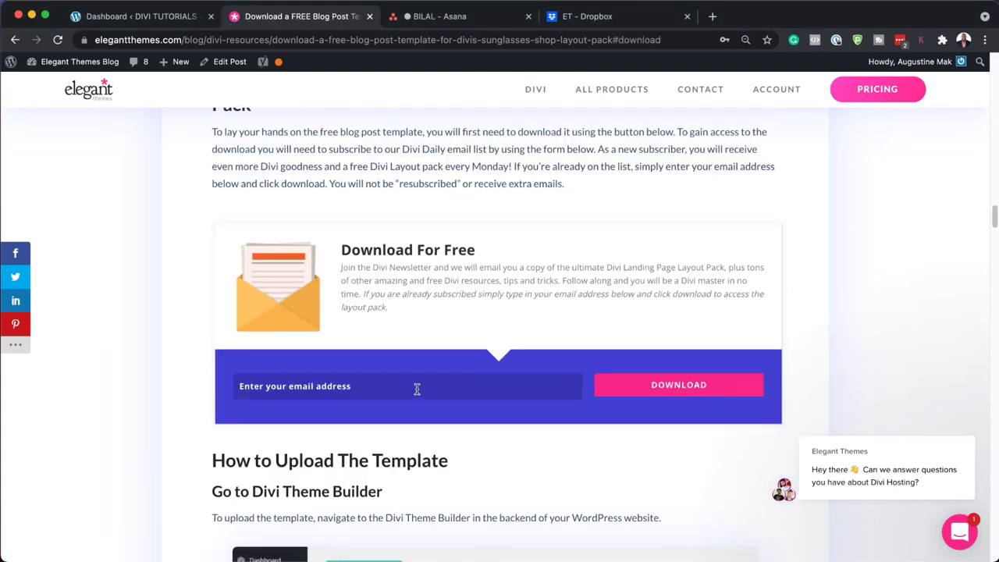
key(ctrl+v)
click(678, 384)
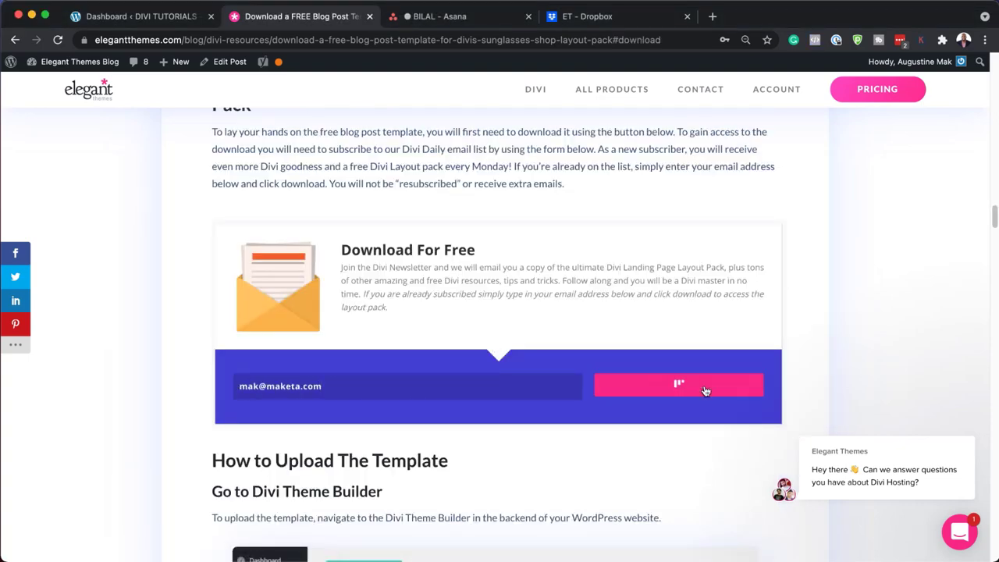
click(494, 218)
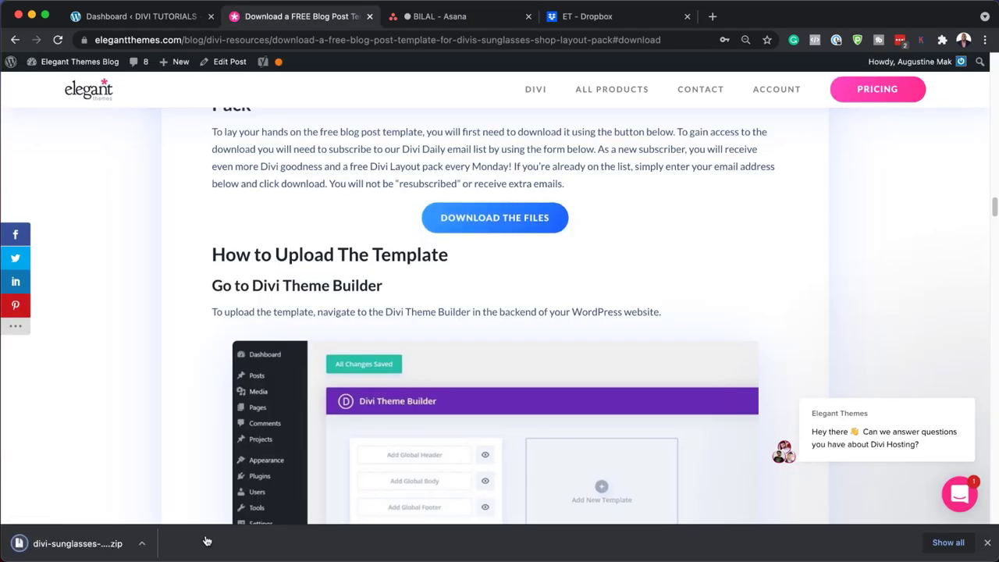
Step: Reveal the downloaded template zip in Finder, then close the Finder window
click(145, 545)
click(168, 527)
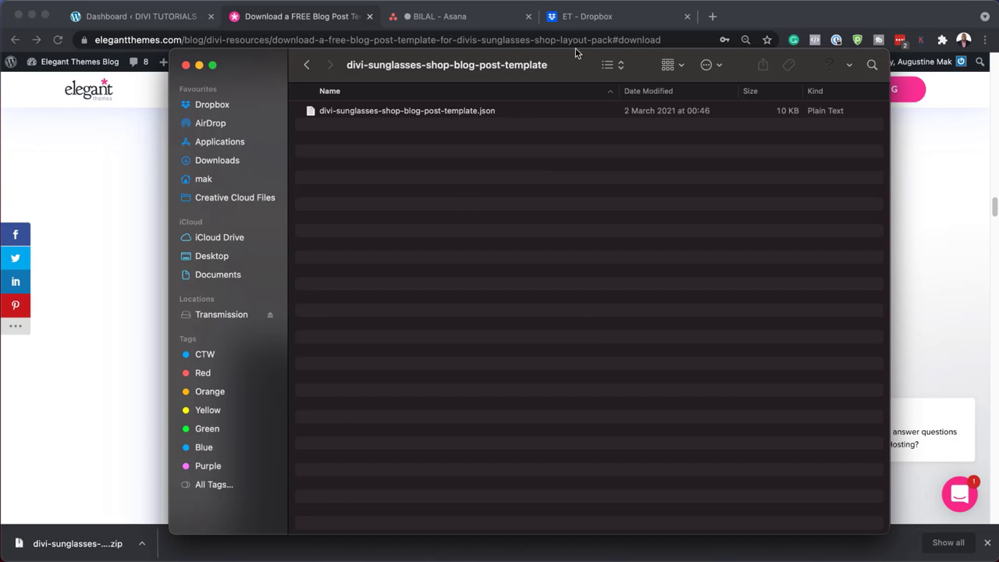
drag(573, 66, 445, 133)
key(super+w)
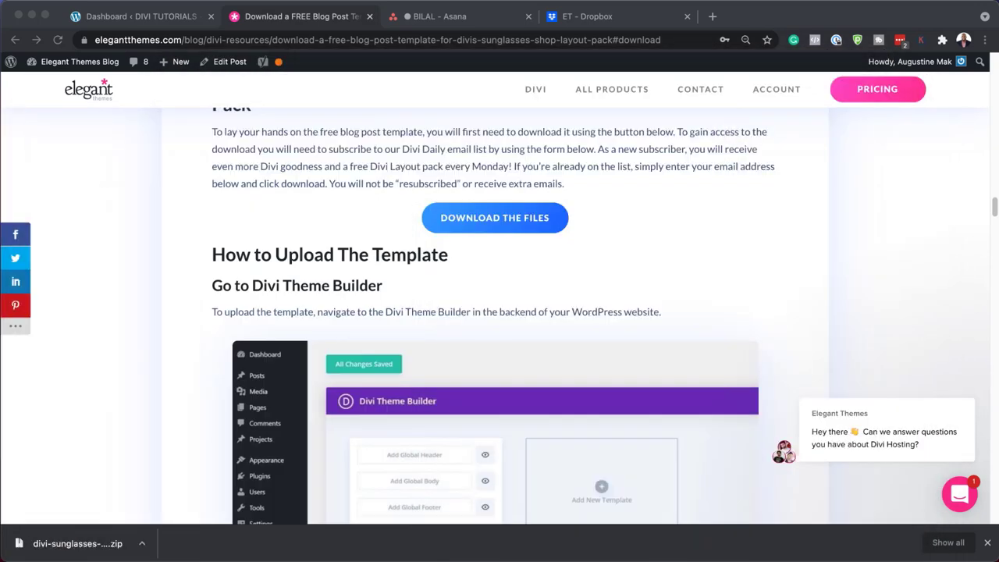
Step: Close the downloads bar and go to All Posts in the WordPress admin dashboard
click(987, 542)
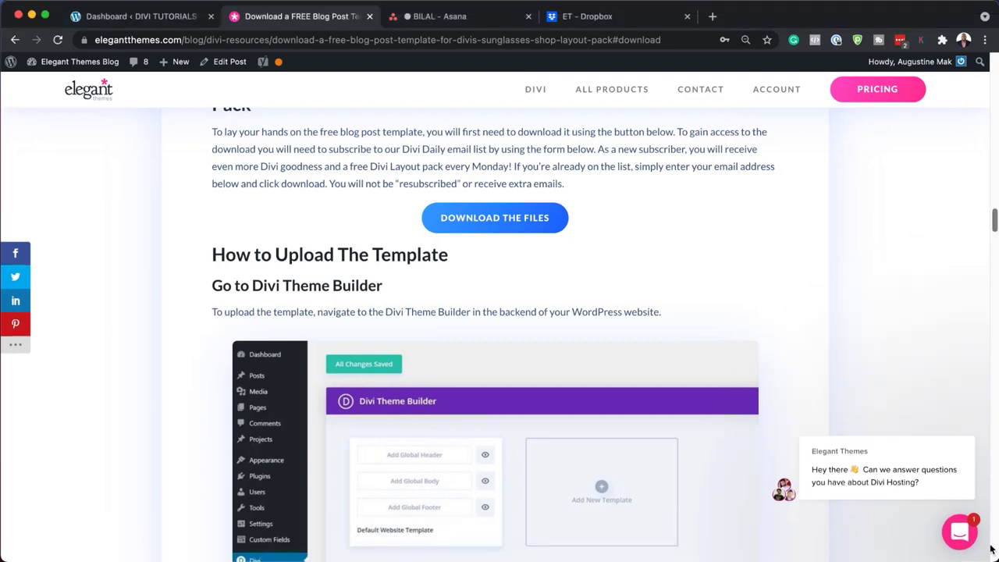
click(149, 17)
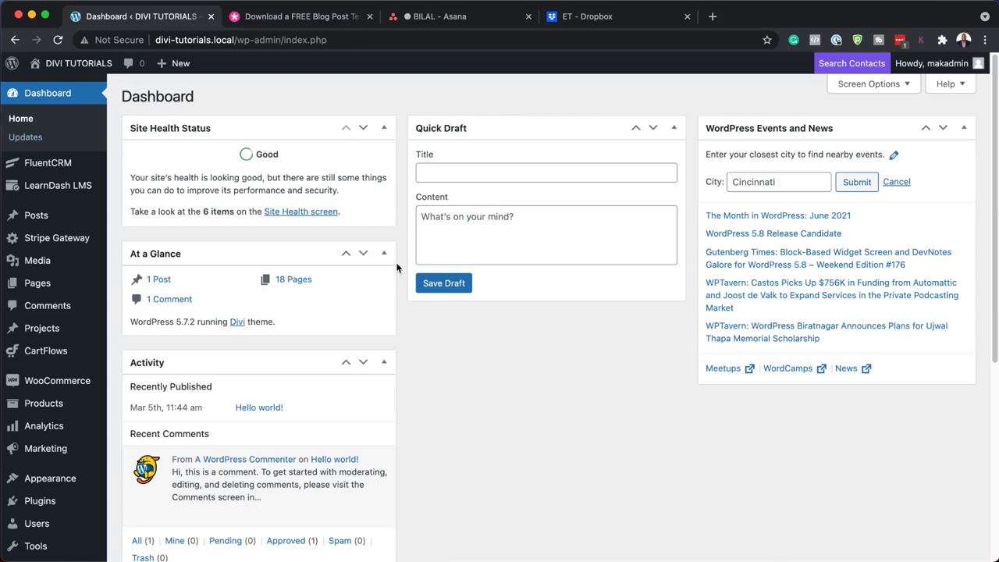
scroll(43, 402, down, 5)
mouse_move(52, 400)
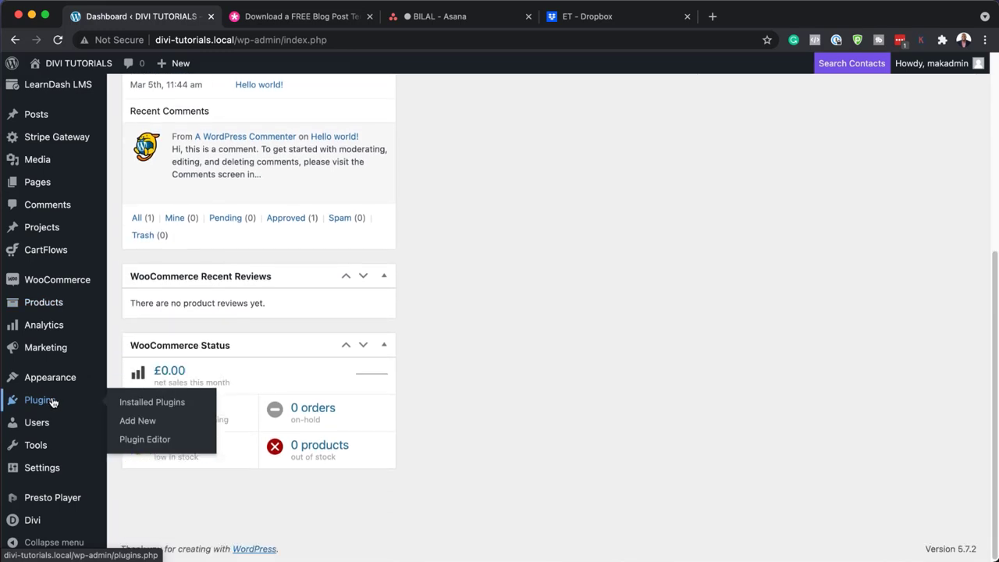
mouse_move(41, 526)
mouse_move(25, 448)
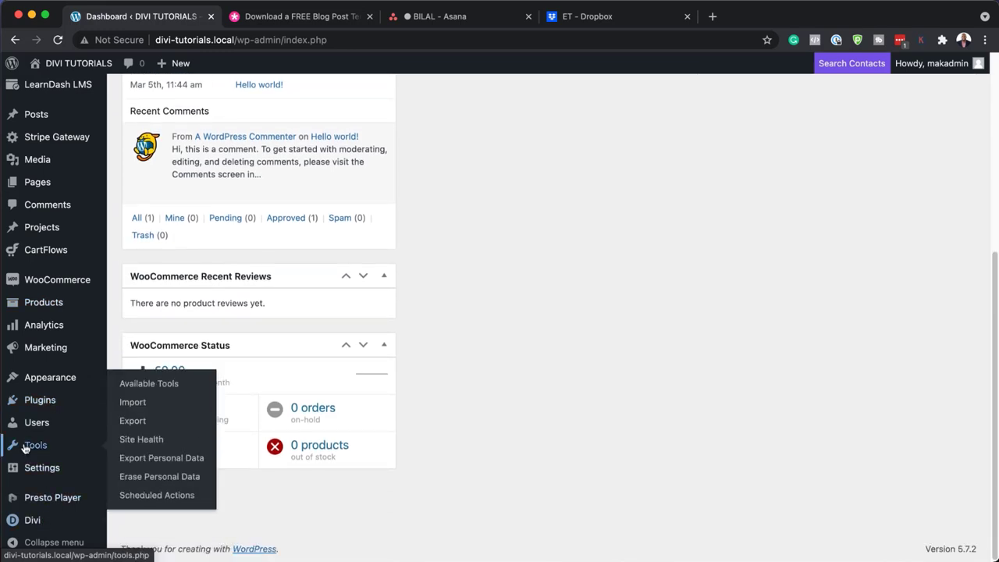
scroll(78, 234, up, 2)
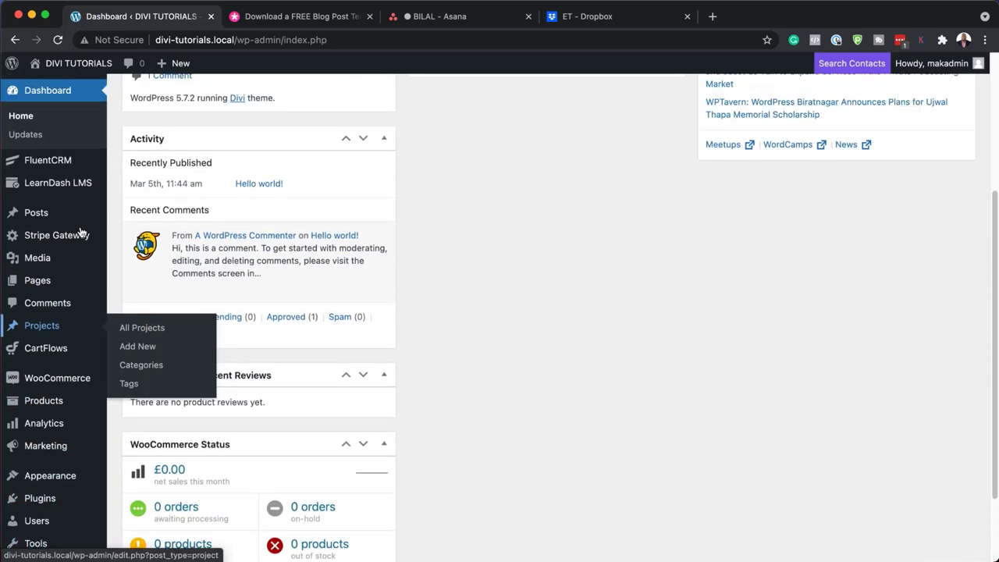
mouse_move(67, 247)
mouse_move(68, 221)
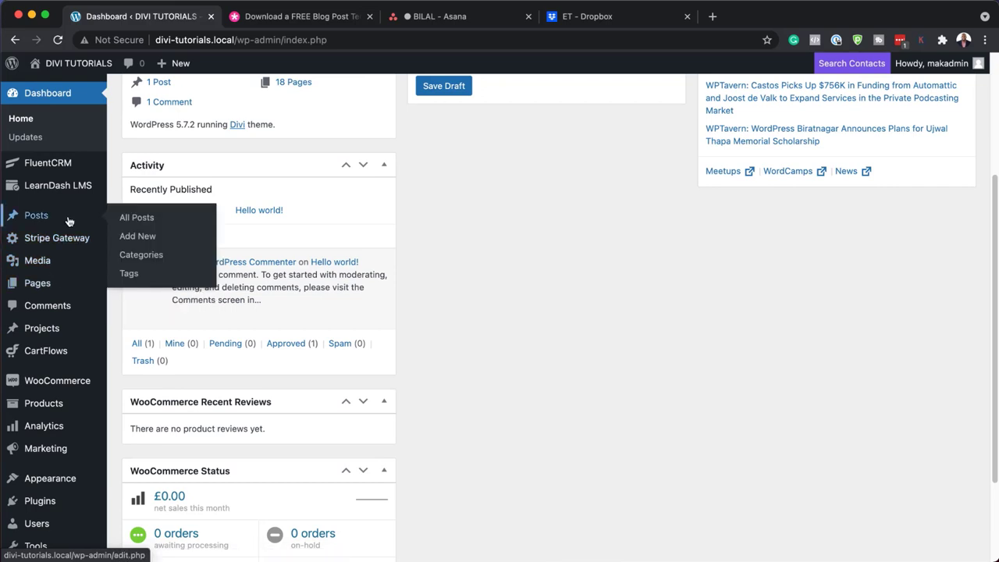
click(149, 223)
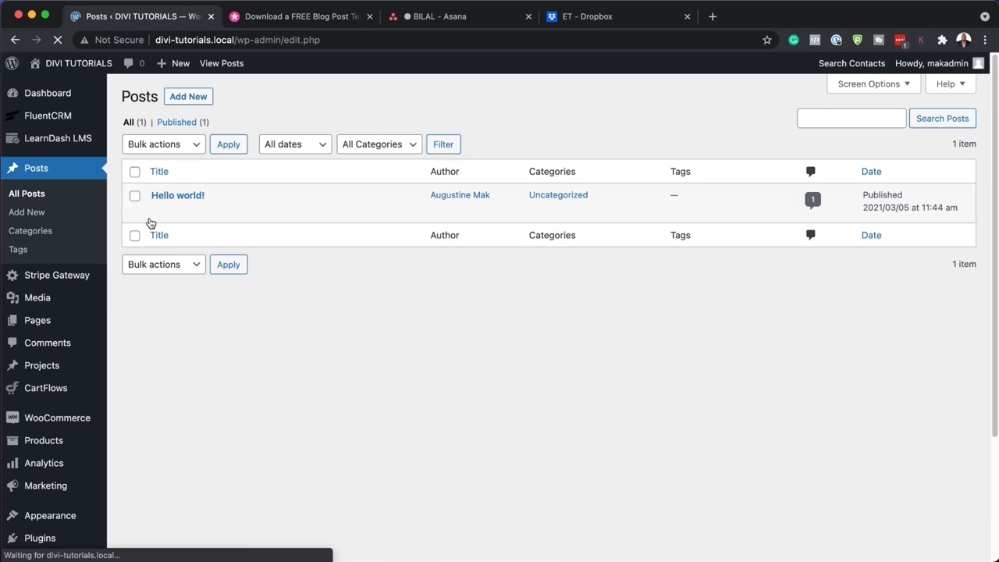
Step: View the Hello world! post in a new tab, then return to the posts list
mouse_move(239, 214)
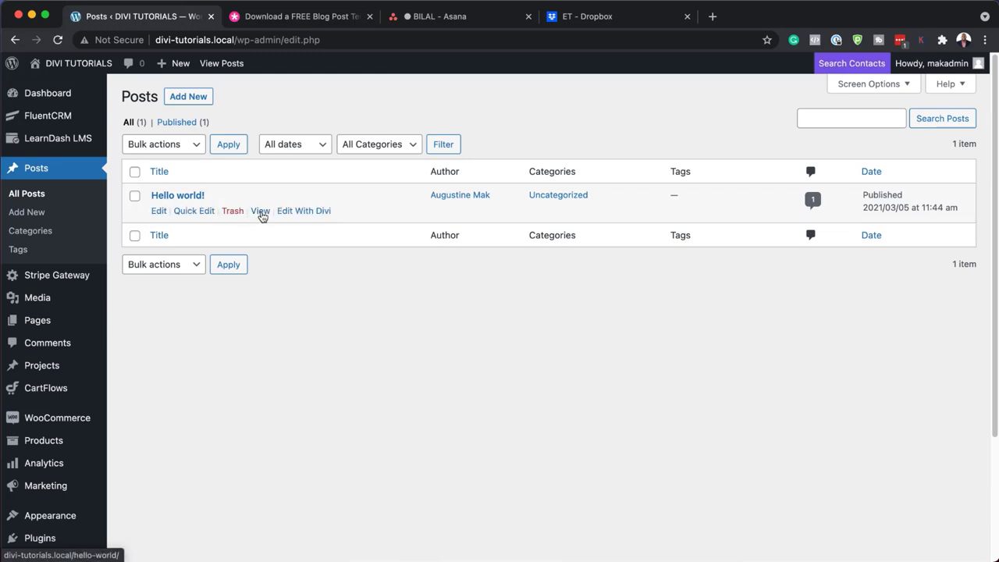
super+click(260, 212)
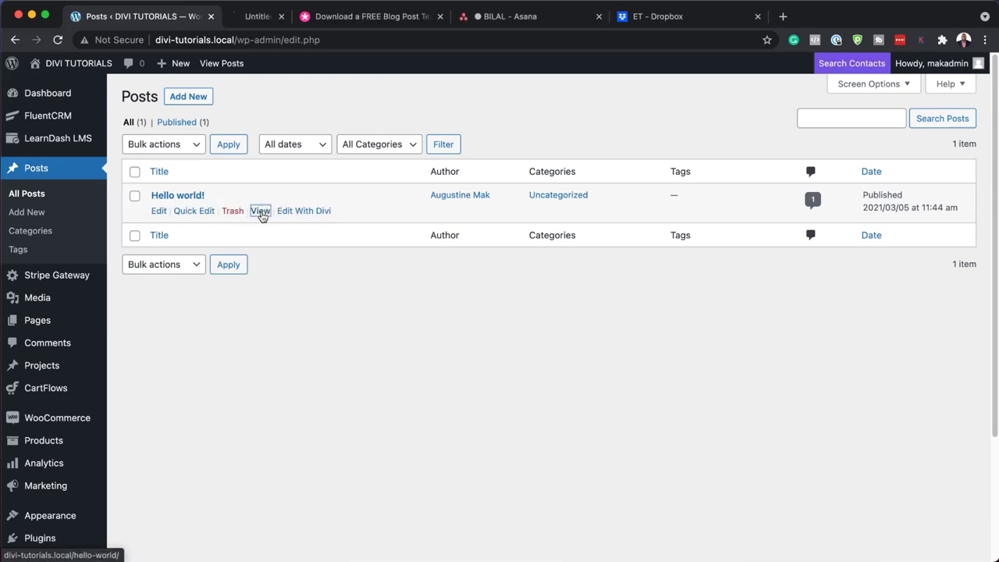
click(295, 18)
scroll(109, 328, down, 10)
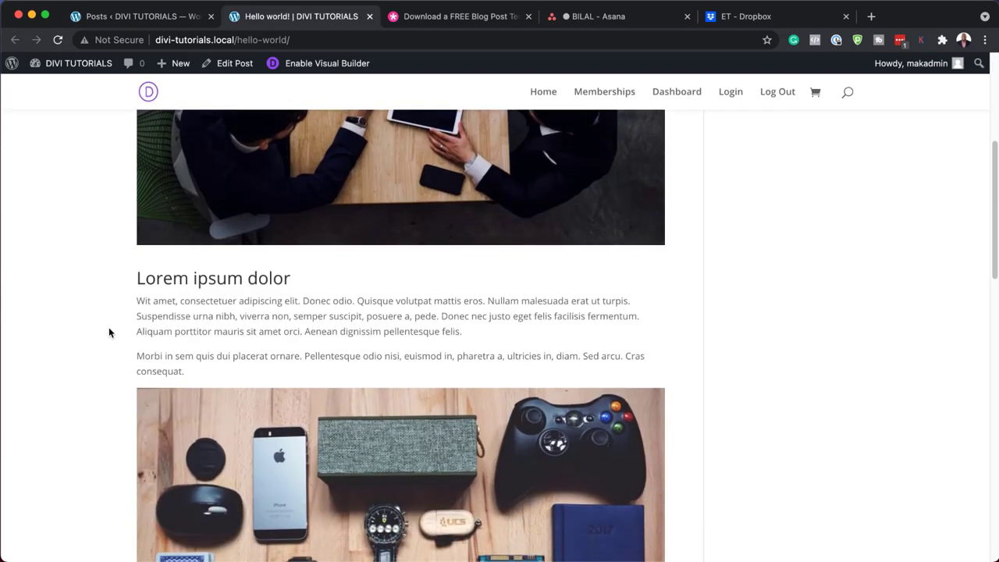
scroll(109, 330, up, 15)
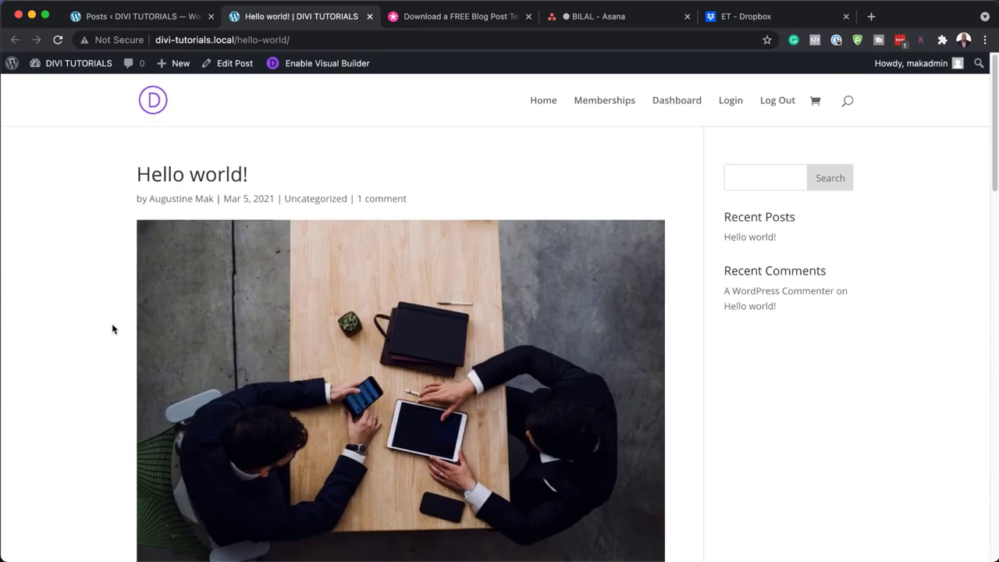
click(163, 21)
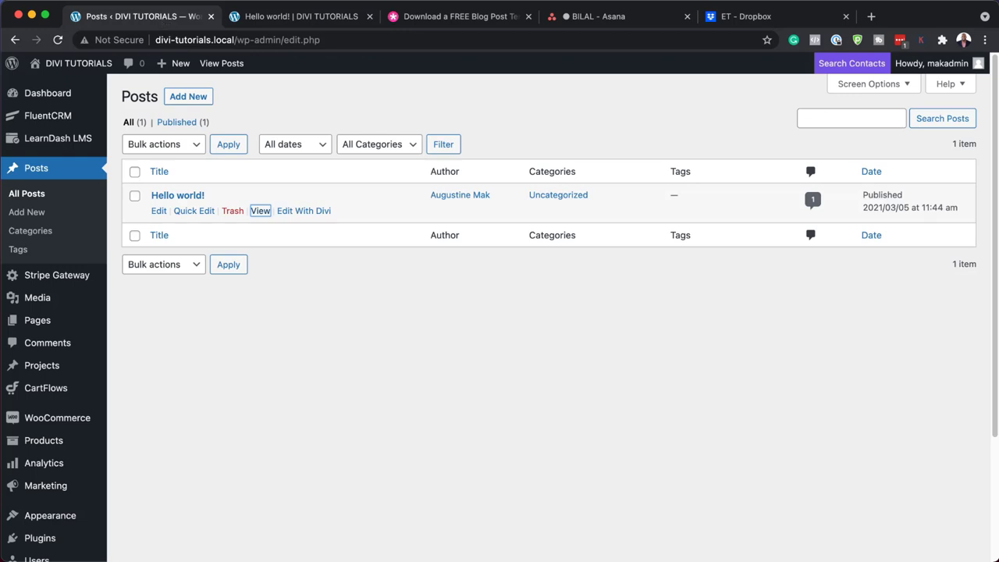
key(super+Tab)
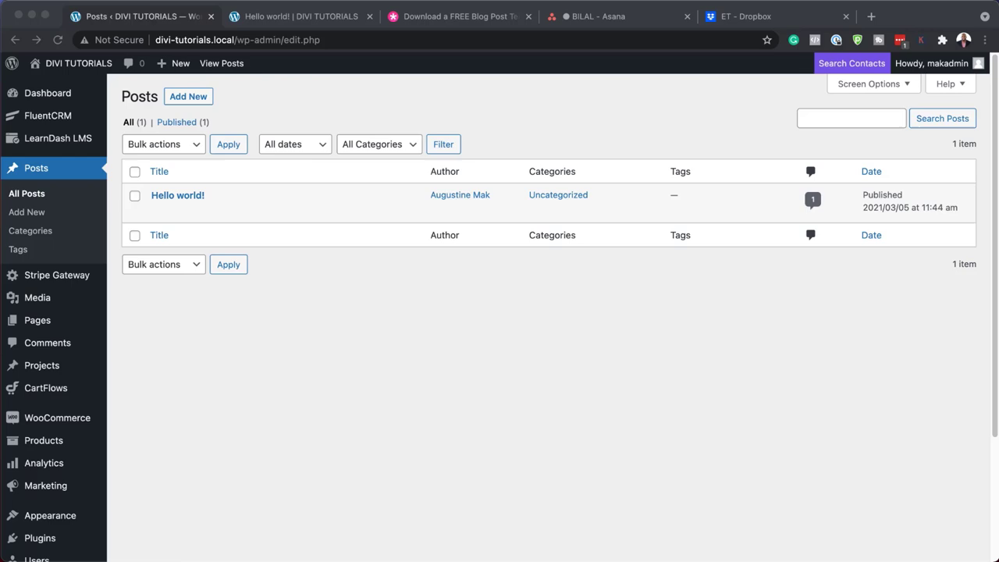
scroll(70, 410, down, 5)
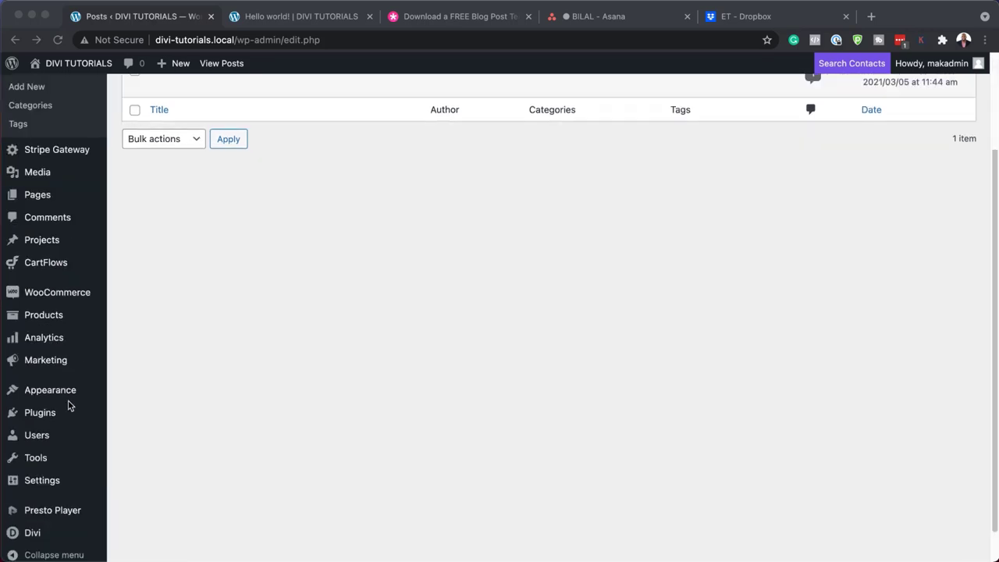
key(super+Tab)
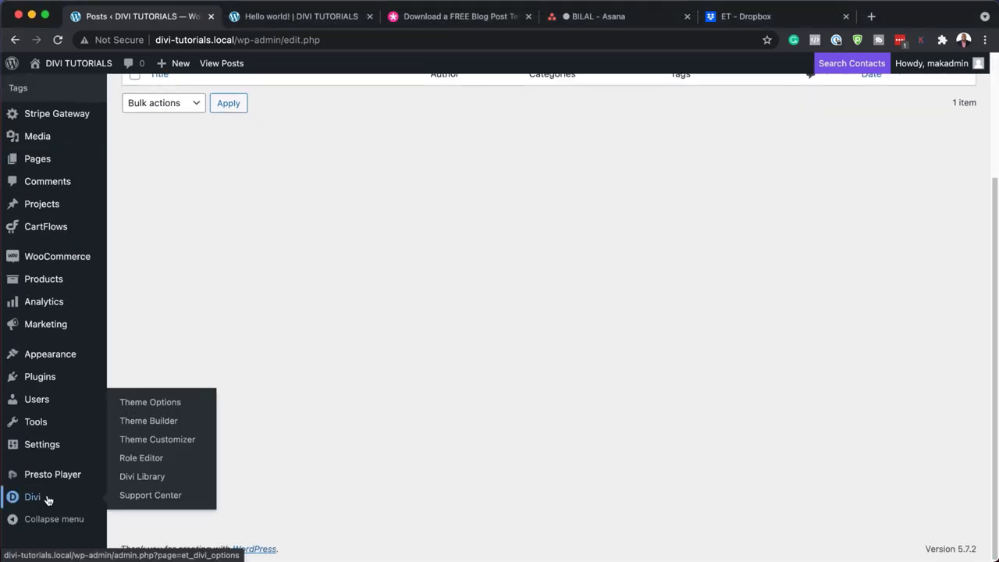
Step: Import divi-sunglasses-shop-blog-post-template.json through the Theme Builder's Portability import option
click(170, 422)
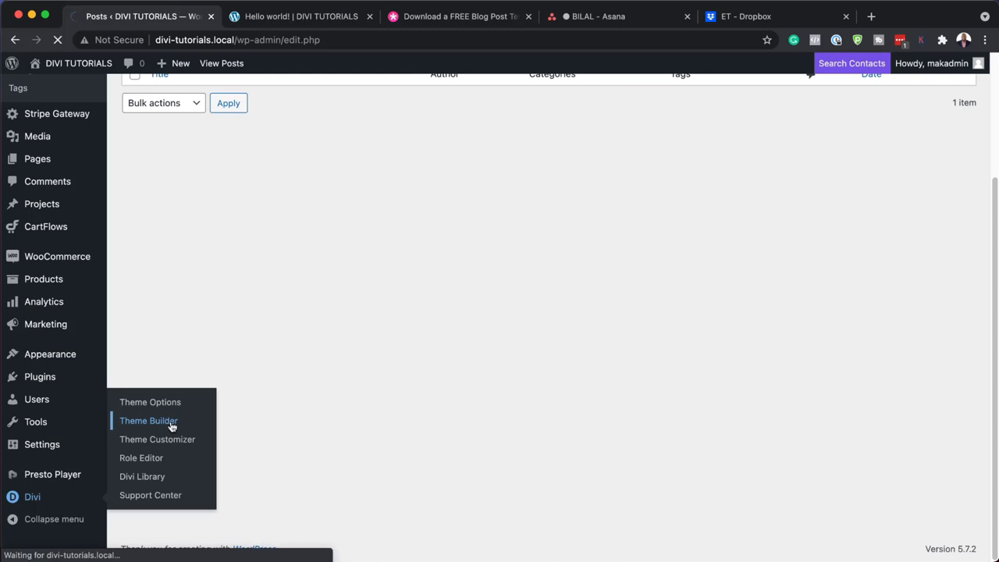
click(940, 161)
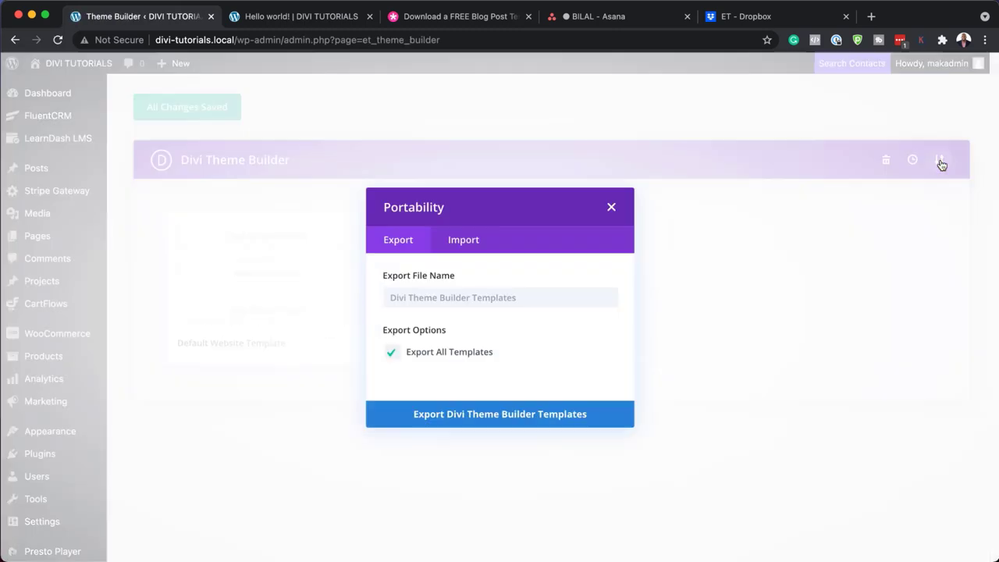
click(472, 241)
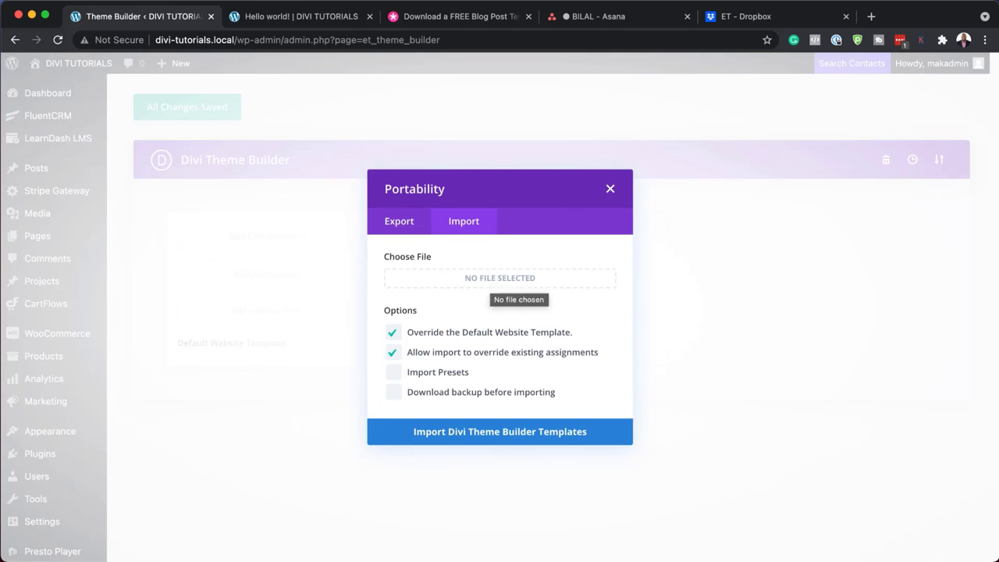
click(494, 282)
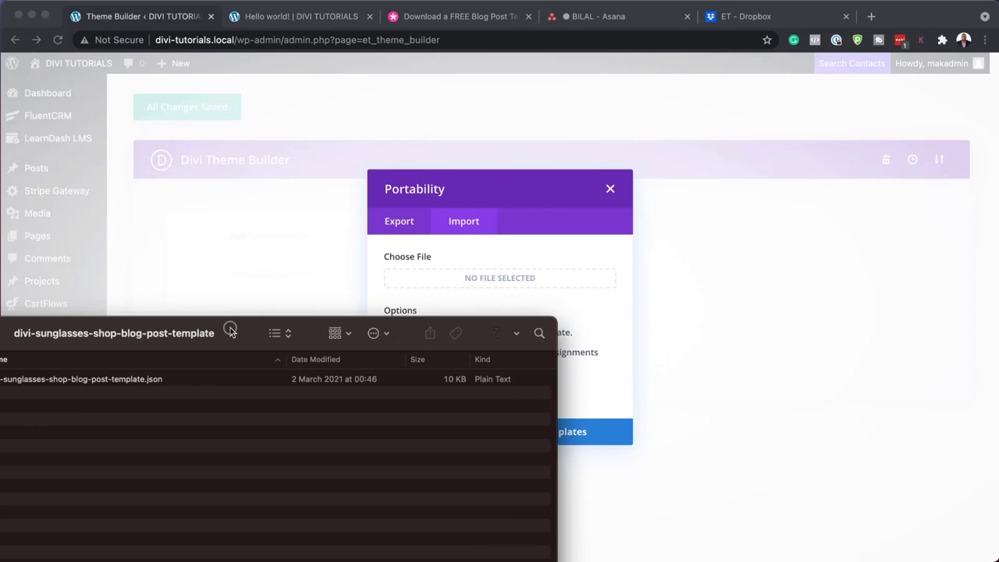
drag(230, 327, 410, 465)
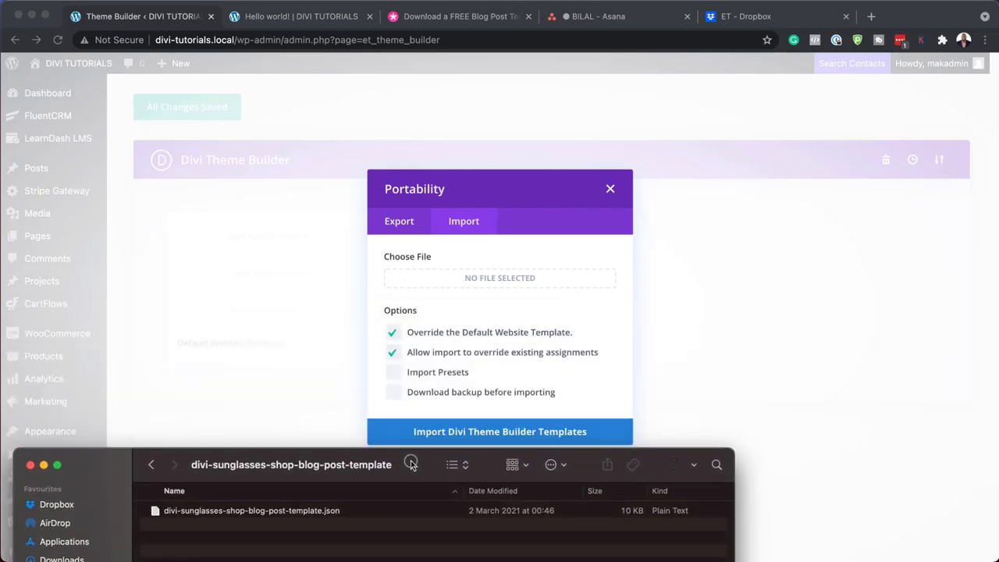
drag(155, 513, 461, 285)
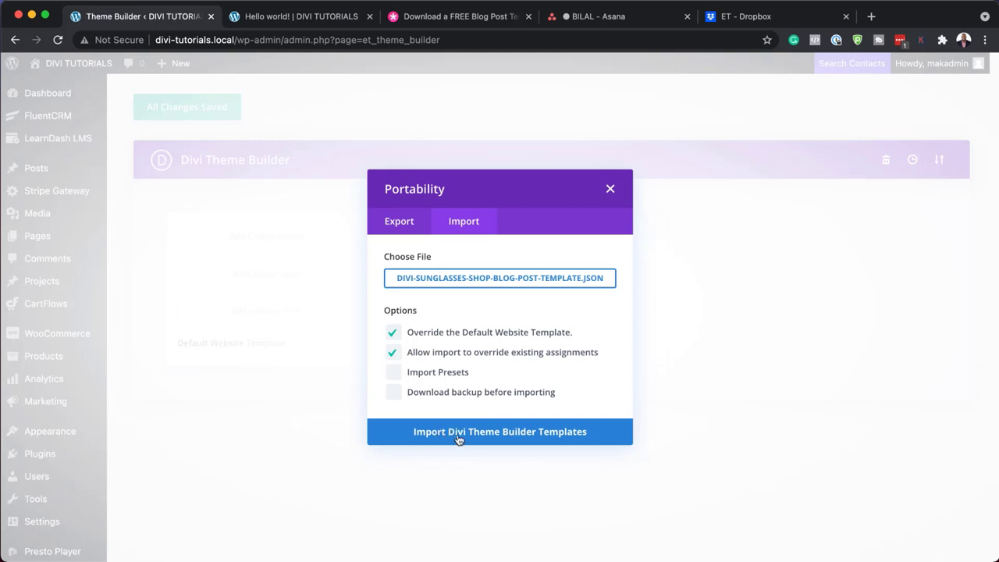
click(530, 435)
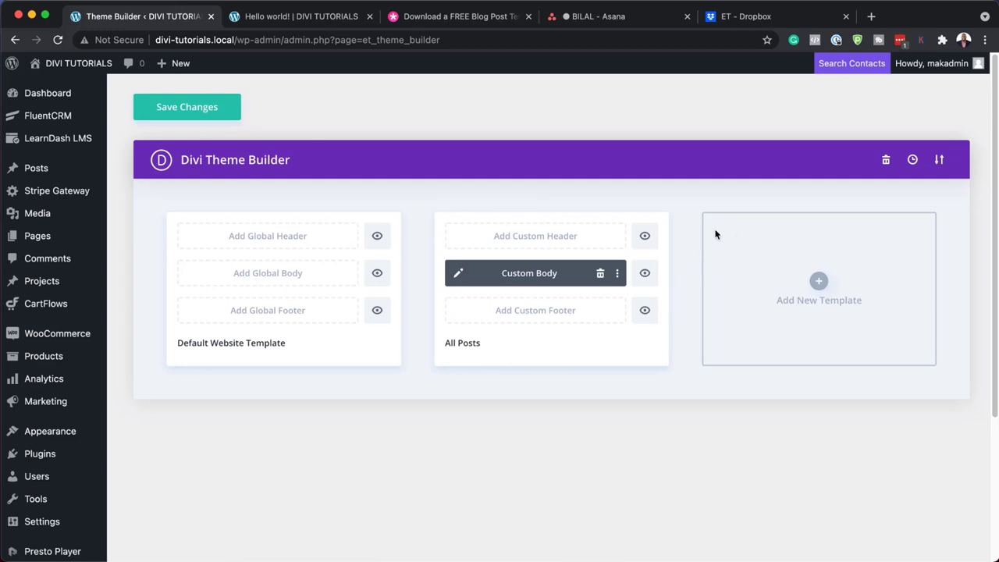
Step: Check the Hello world! post, then save the imported All Posts template in Theme Builder
click(318, 17)
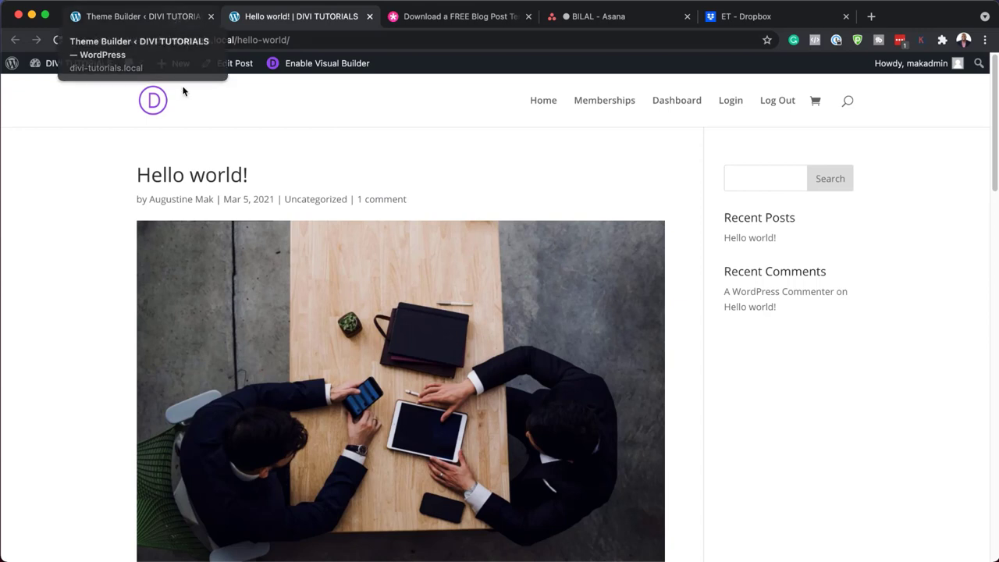
click(179, 18)
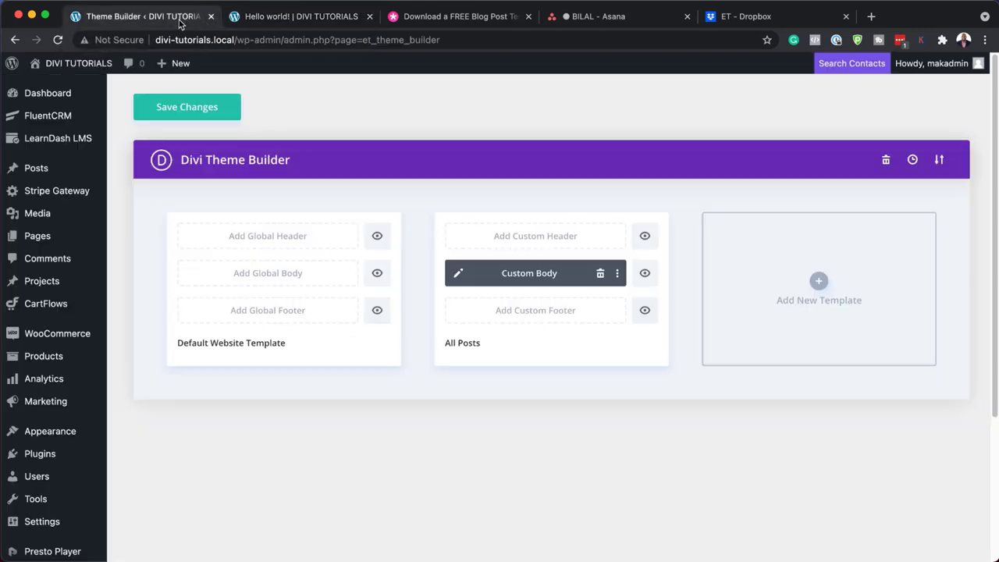
click(204, 116)
Step: Reload Hello world! to review the green-sidebar layout, then edit the All Posts custom body
click(298, 18)
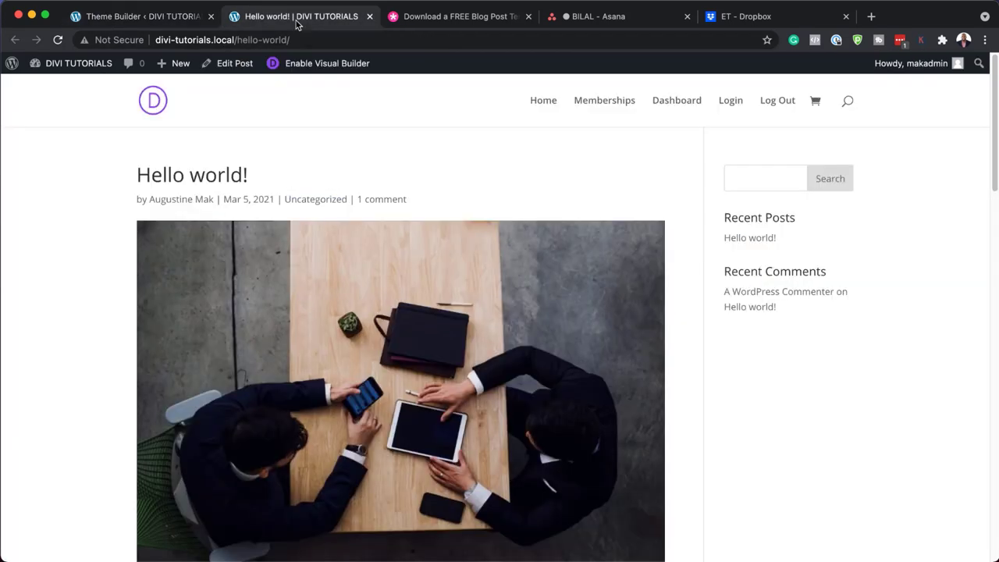
click(58, 40)
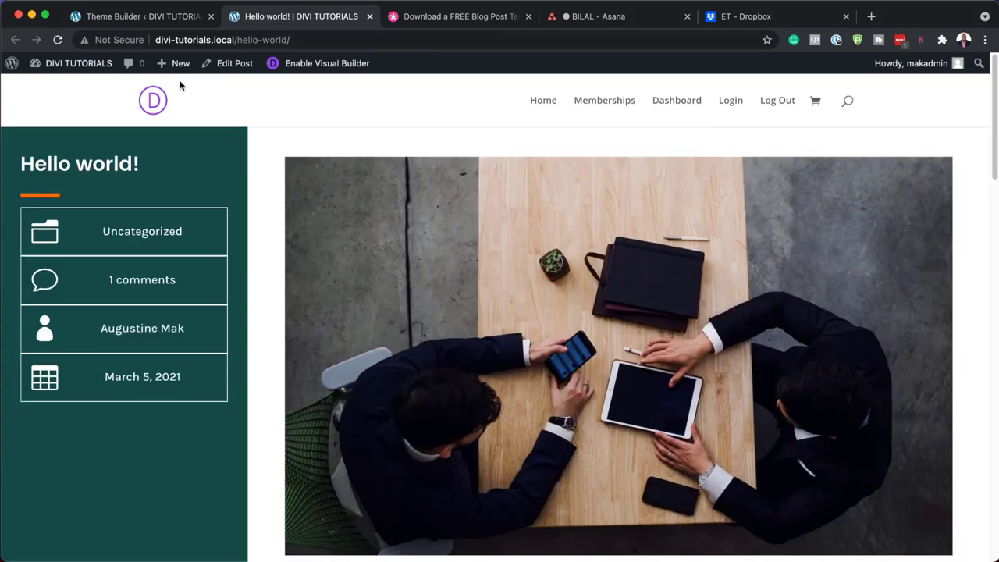
scroll(502, 288, down, 3)
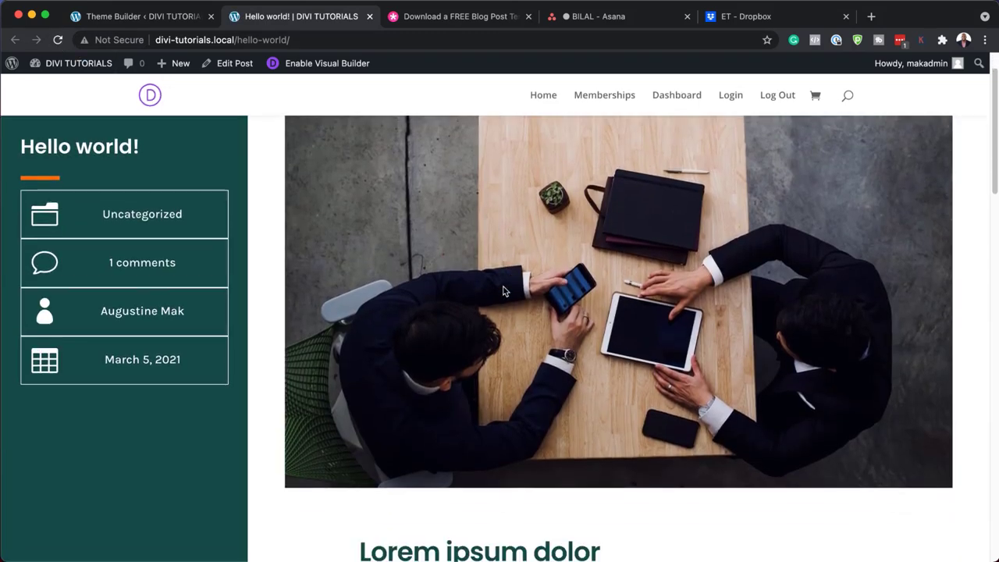
scroll(503, 287, down, 7)
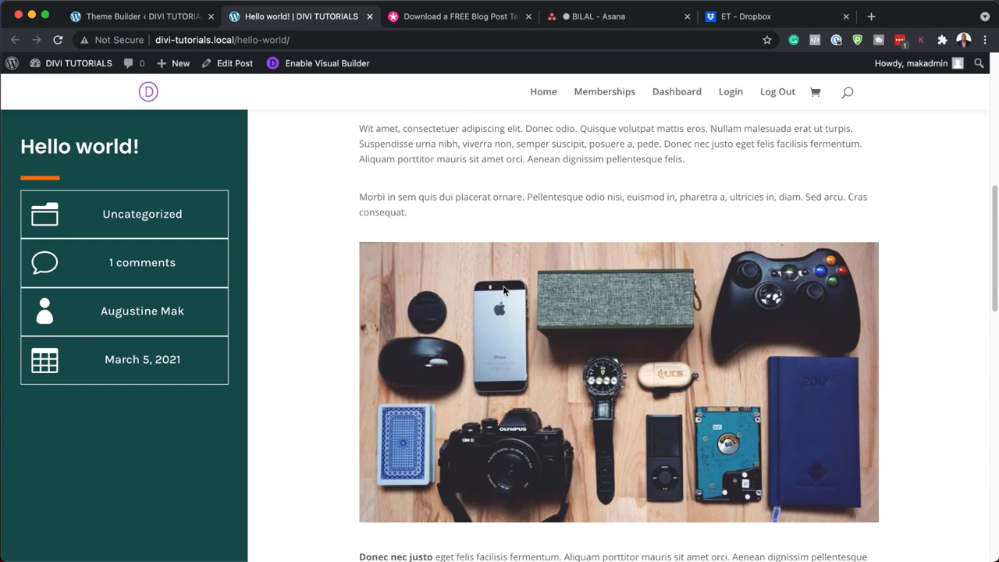
scroll(503, 289, down, 1)
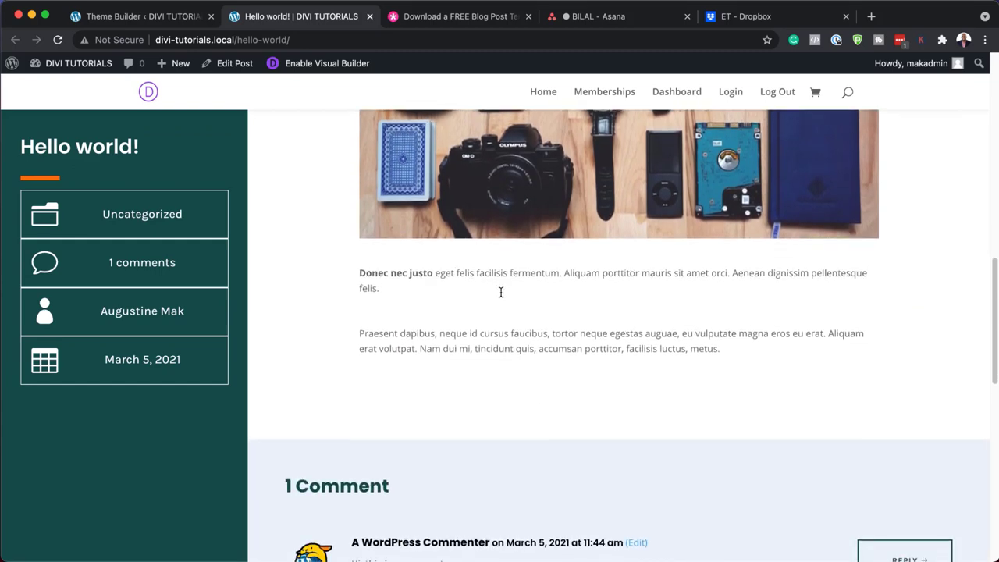
scroll(499, 290, down, 3)
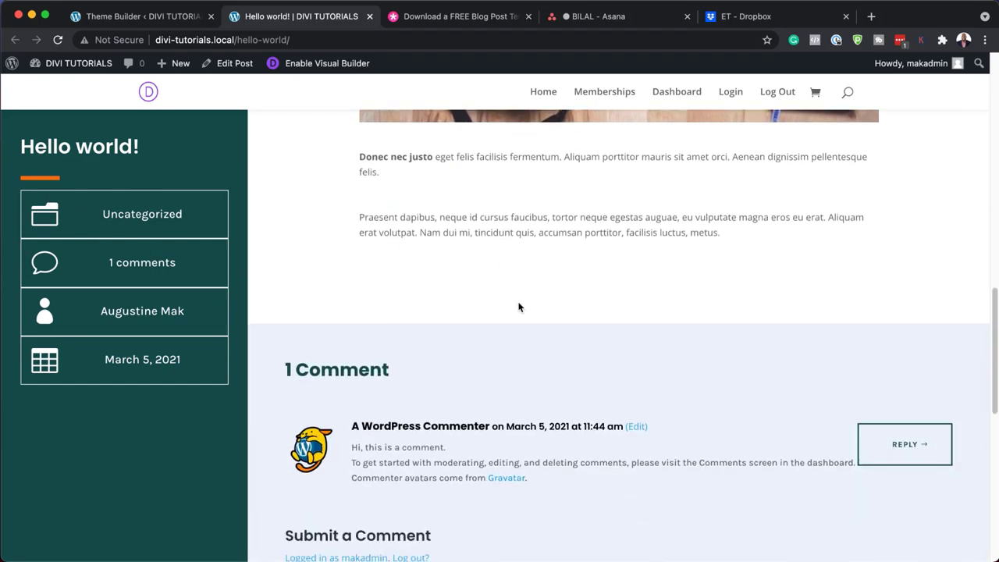
scroll(522, 305, down, 8)
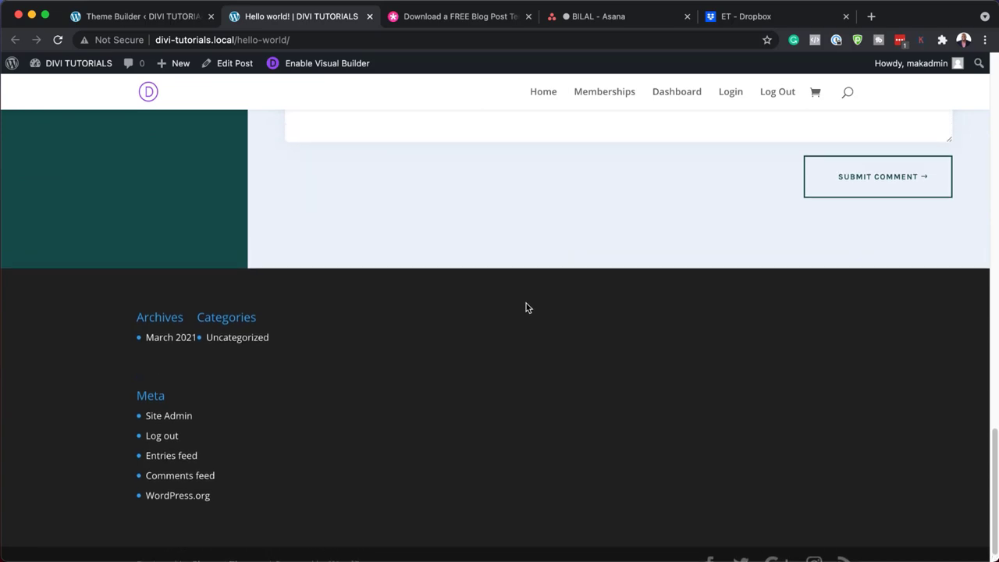
scroll(526, 307, up, 15)
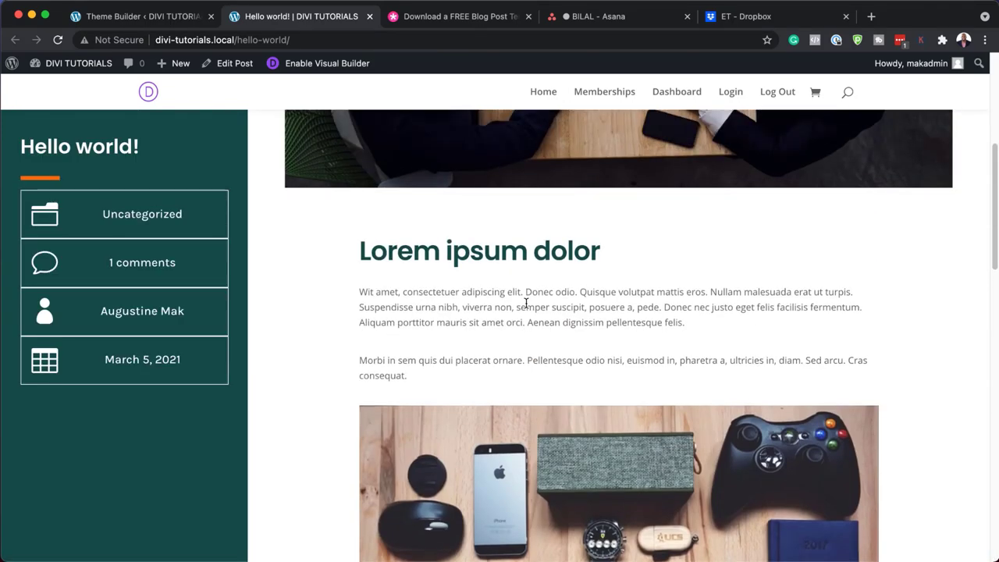
scroll(526, 302, up, 5)
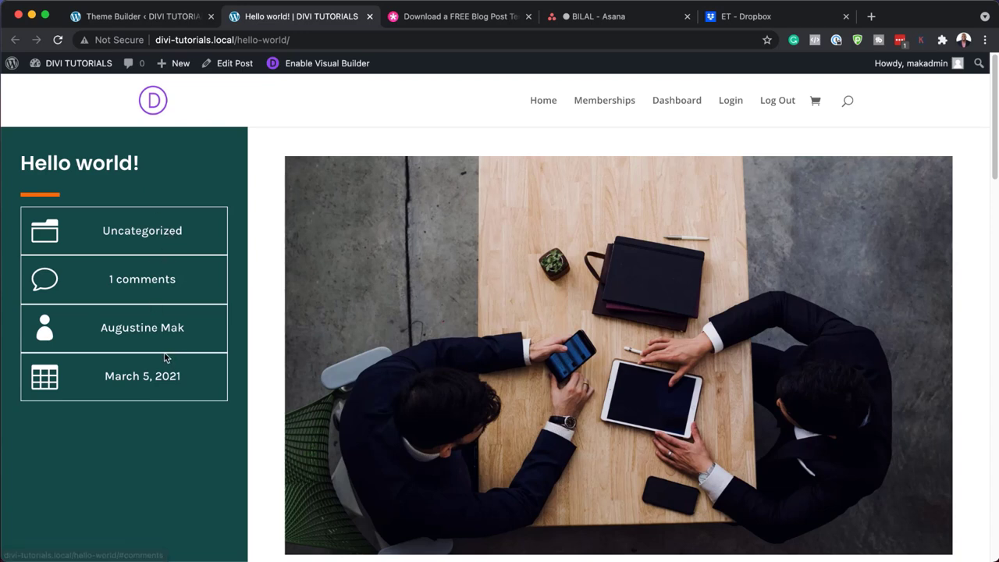
click(174, 21)
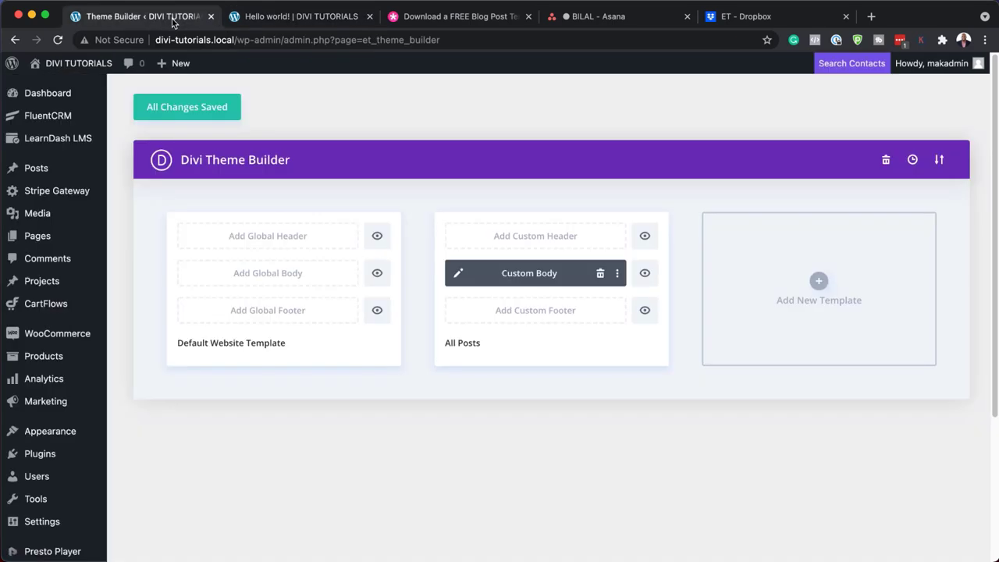
click(458, 275)
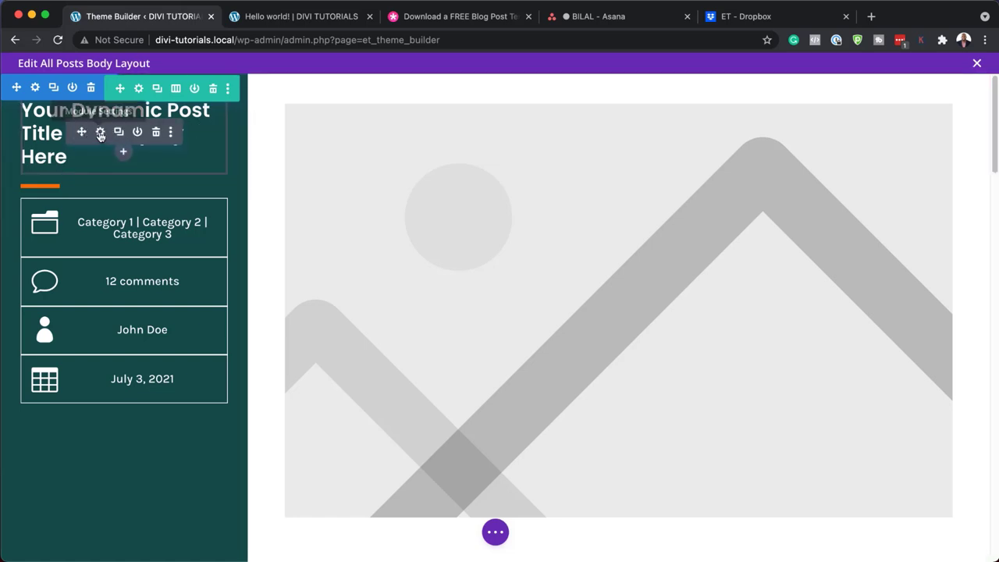
click(101, 133)
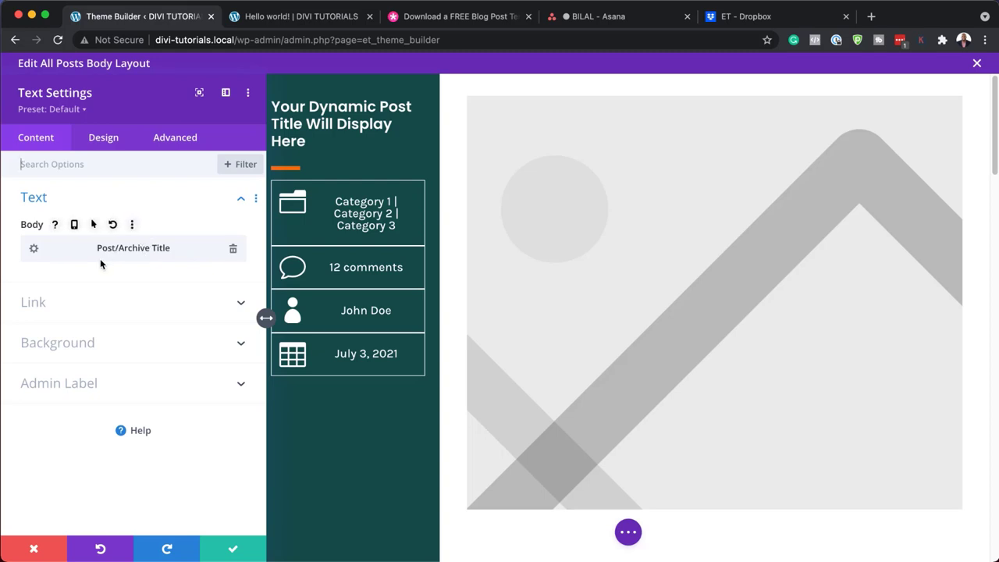
click(109, 142)
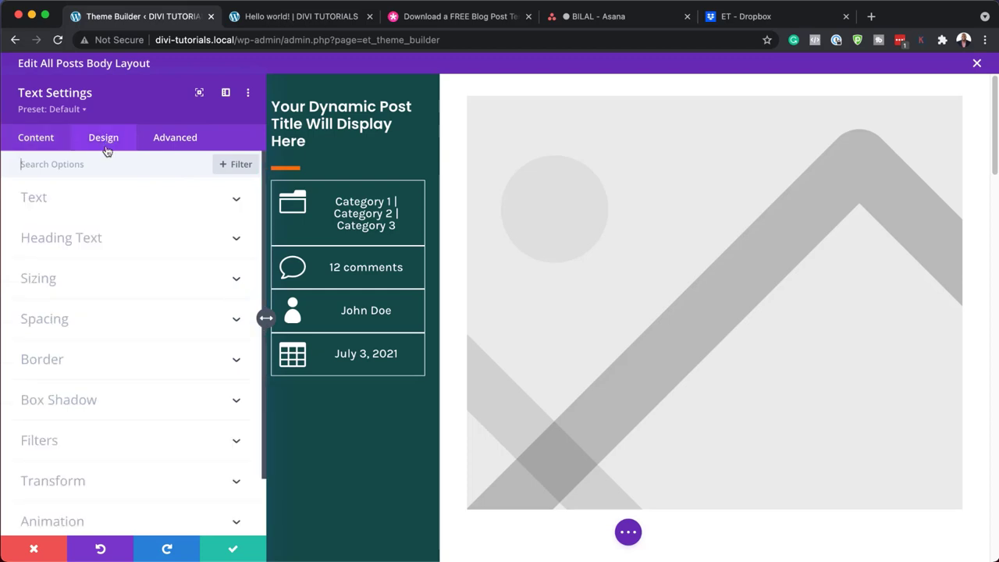
click(275, 101)
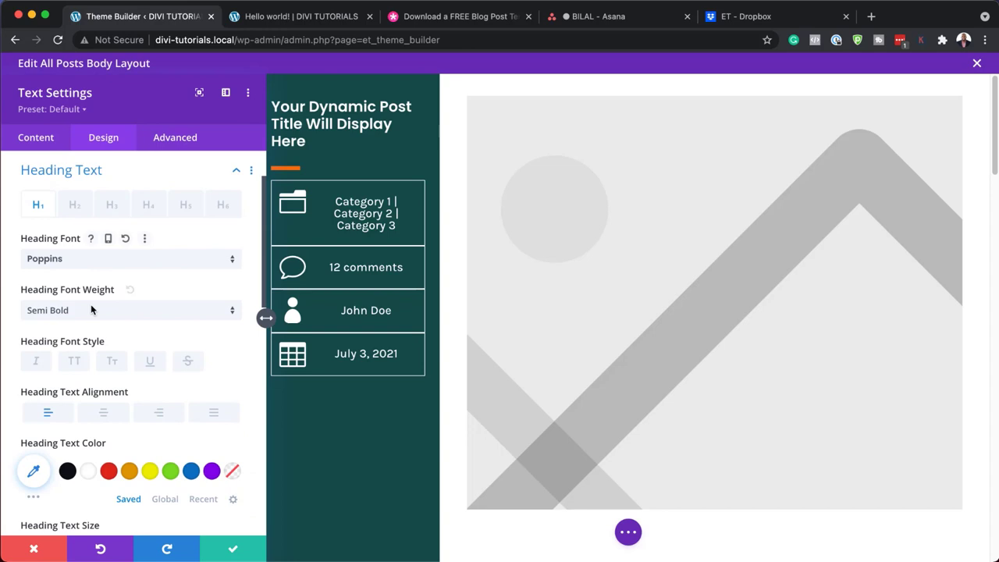
click(131, 473)
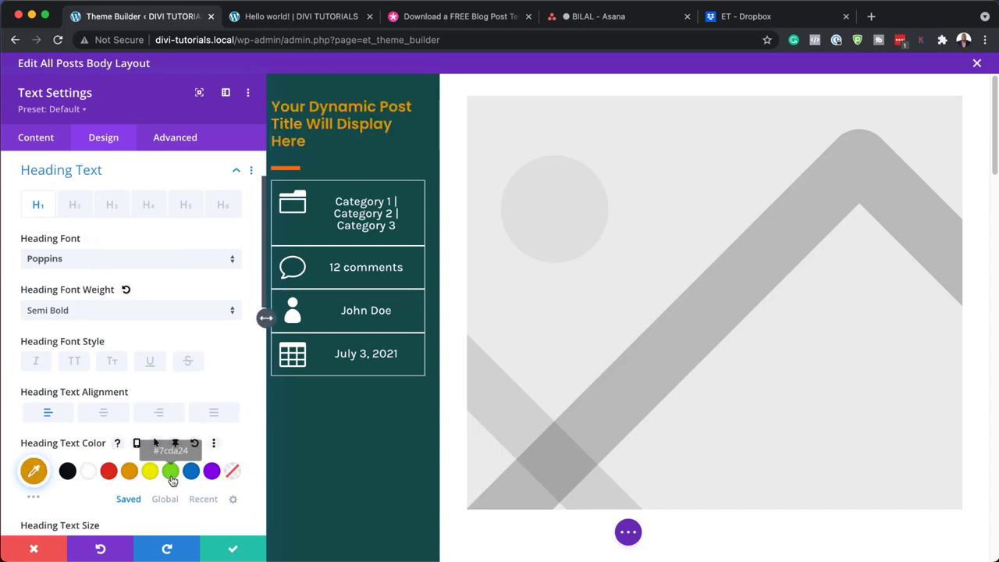
click(150, 472)
click(87, 475)
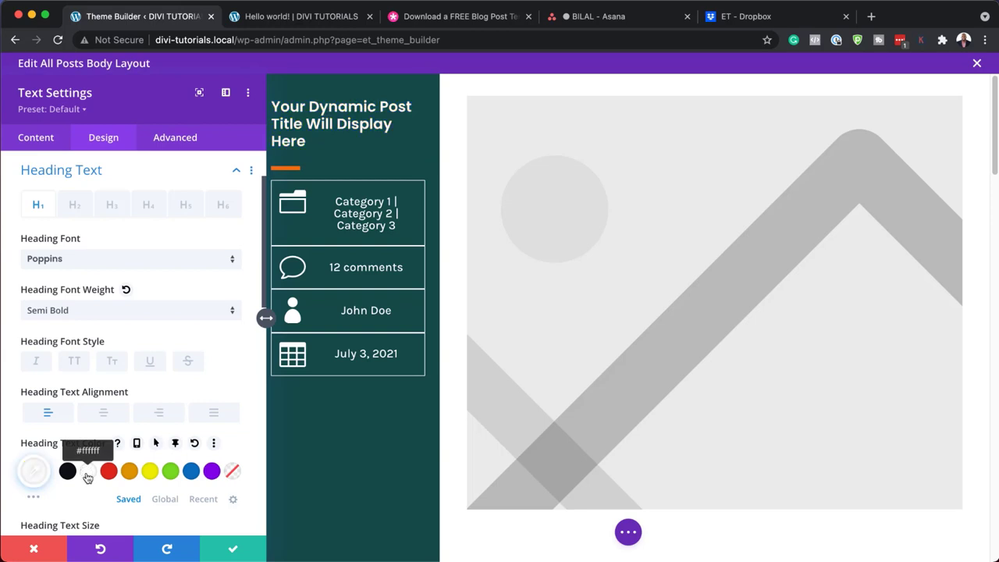
click(148, 263)
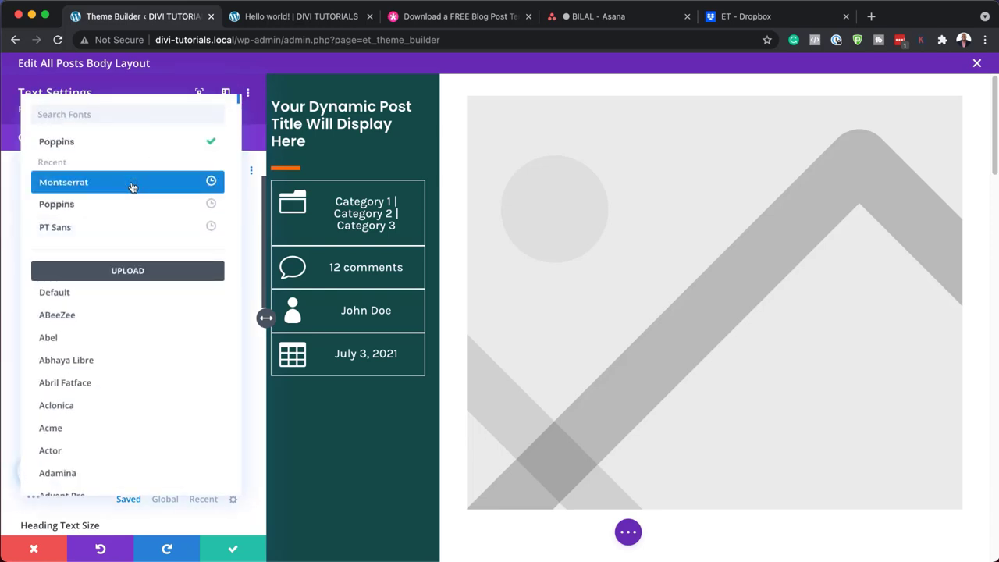
click(133, 184)
click(124, 257)
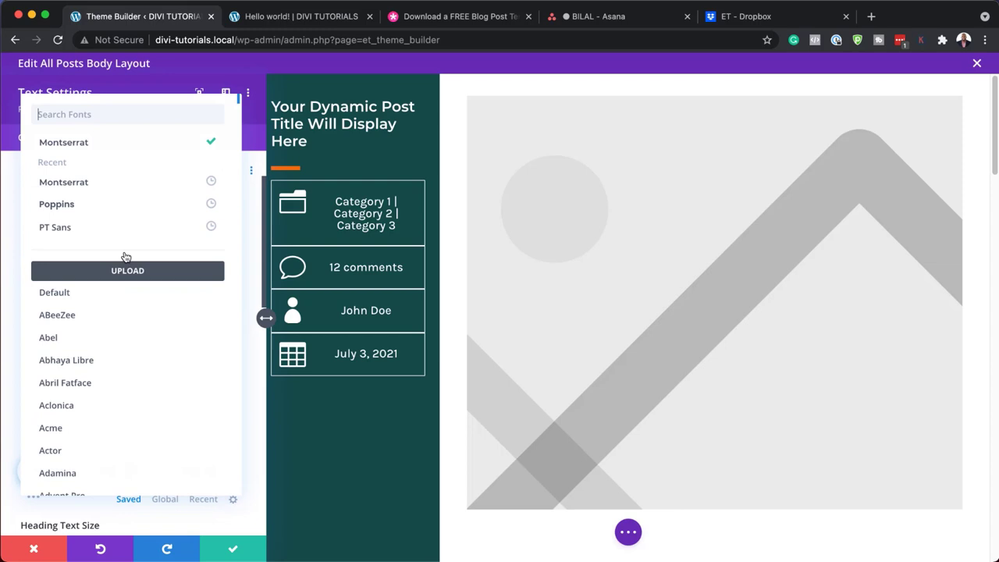
click(126, 203)
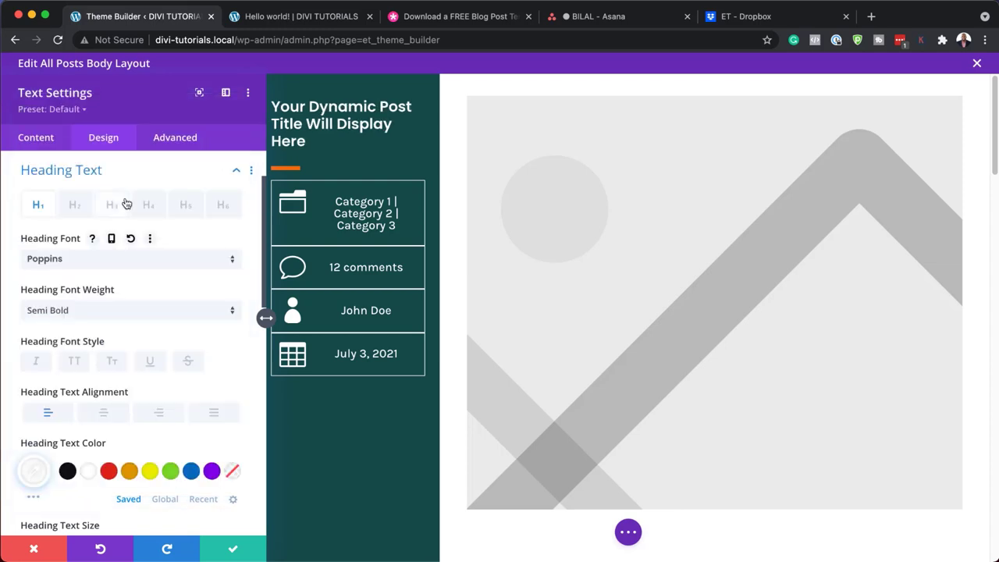
click(34, 550)
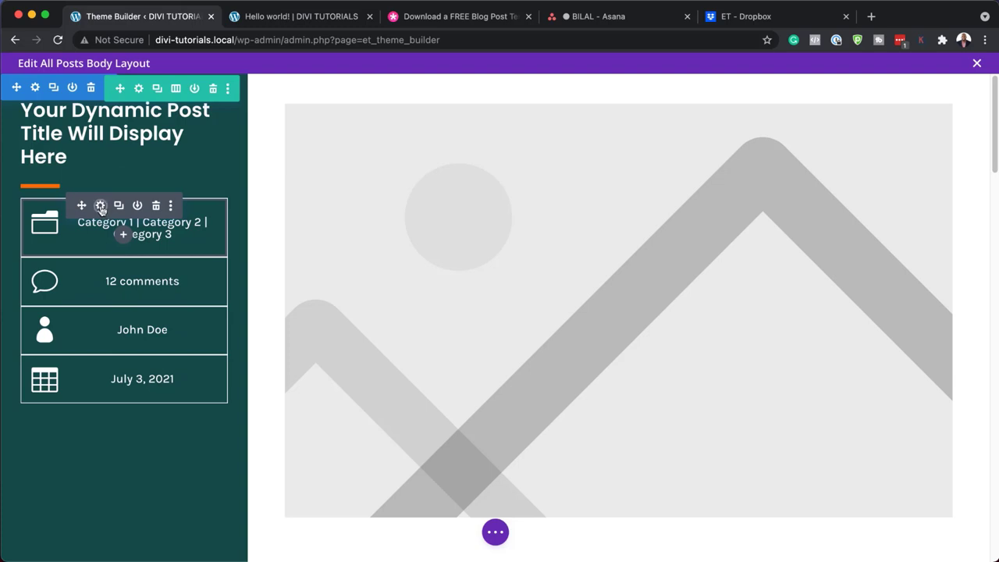
Step: Give the category blurb's title text Poppins font, 14px size and 1.5em line height
click(100, 206)
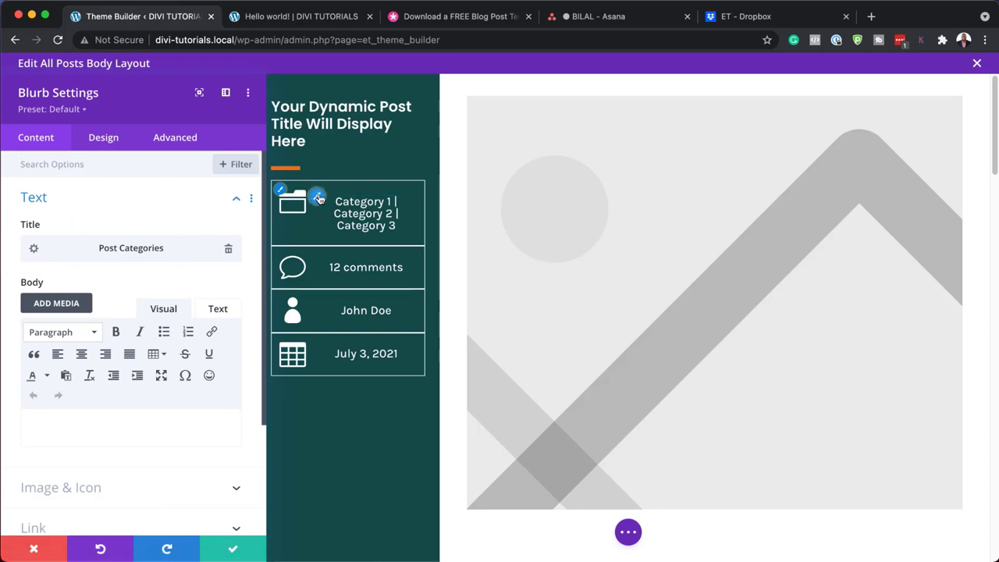
click(373, 224)
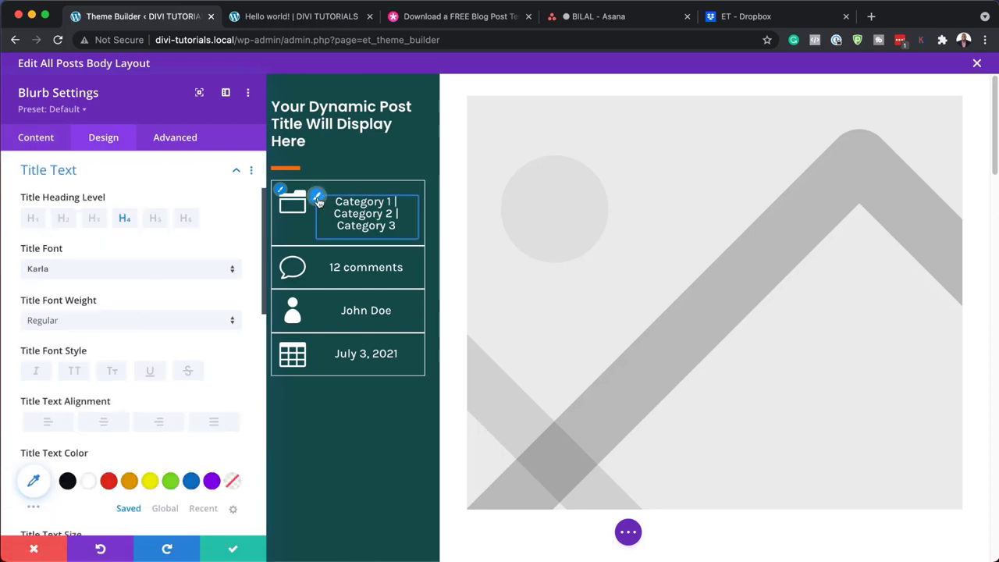
click(154, 275)
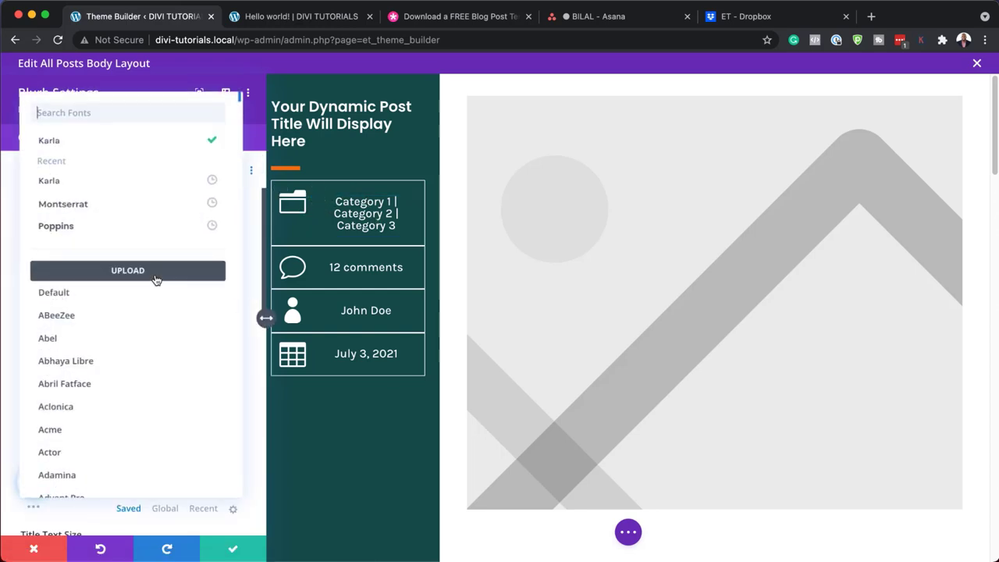
click(127, 226)
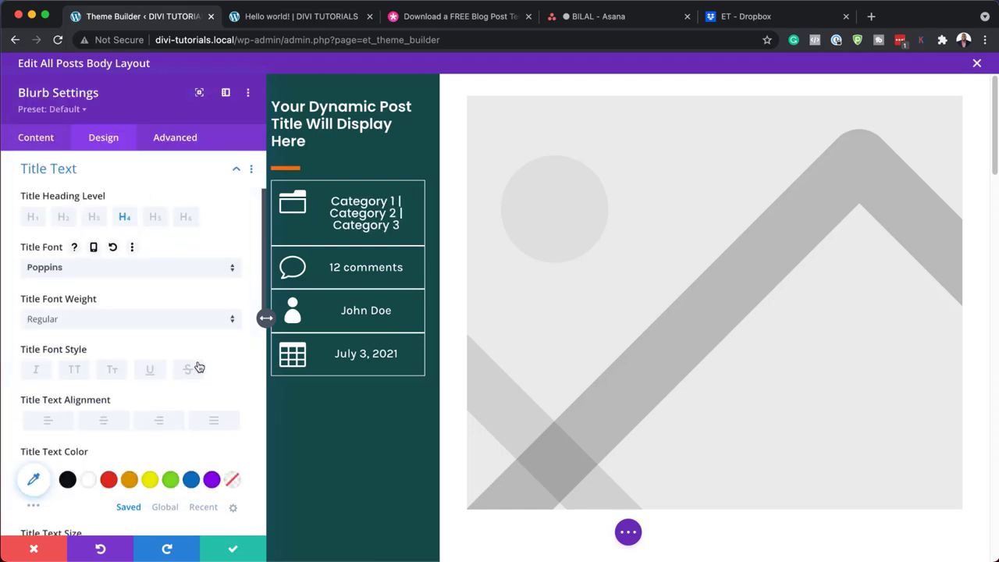
scroll(197, 365, down, 2)
scroll(198, 365, down, 4)
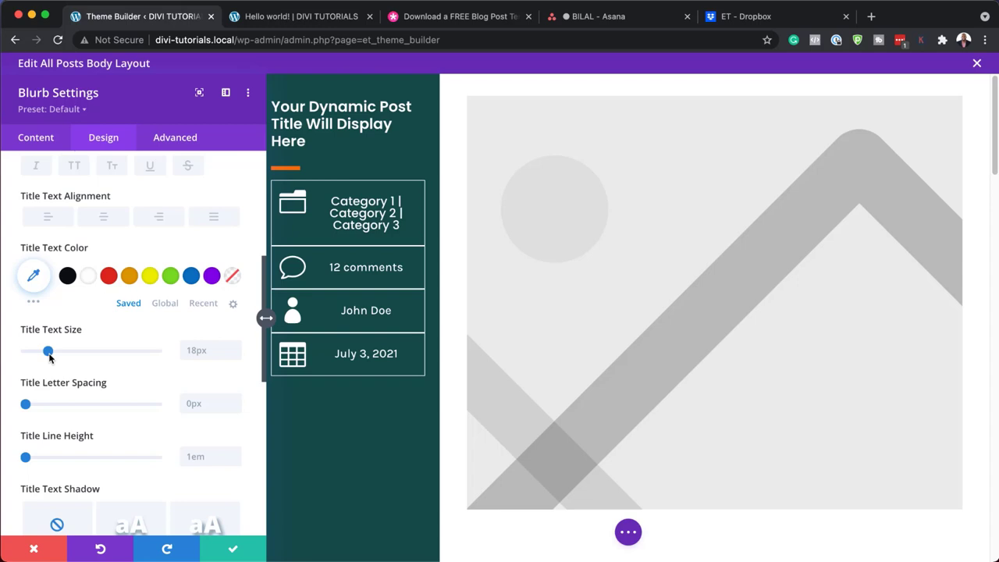
drag(48, 355, 43, 353)
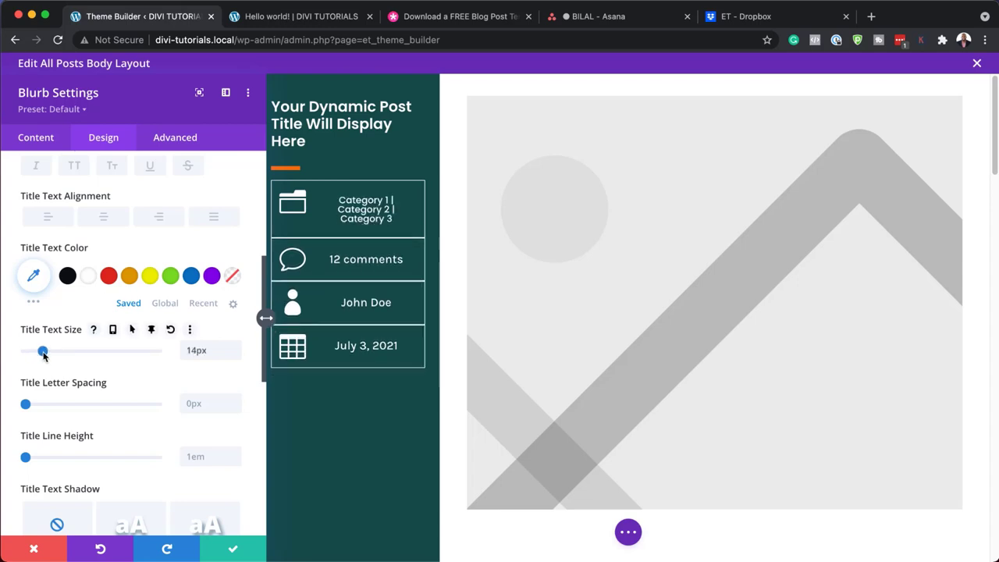
scroll(119, 383, down, 2)
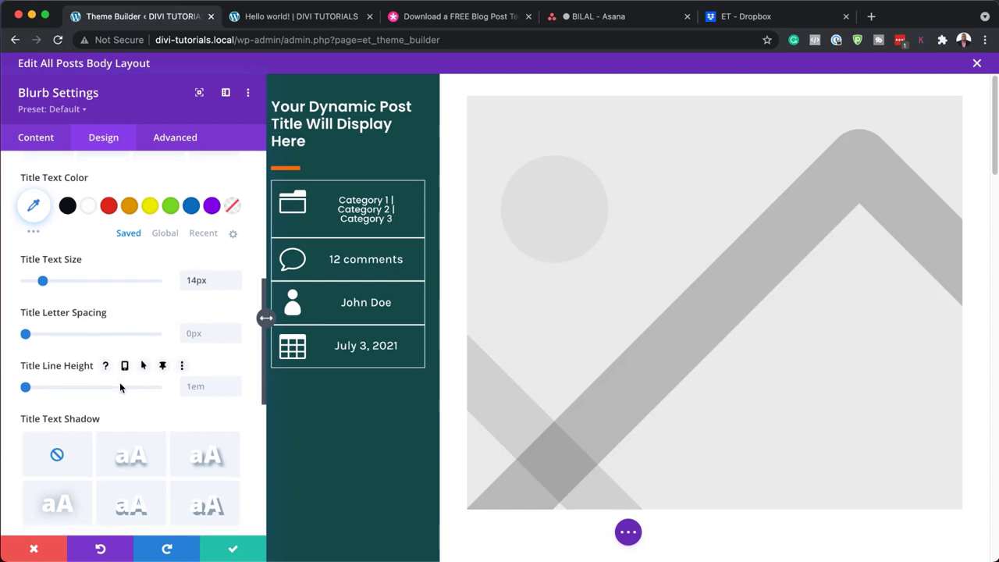
click(236, 355)
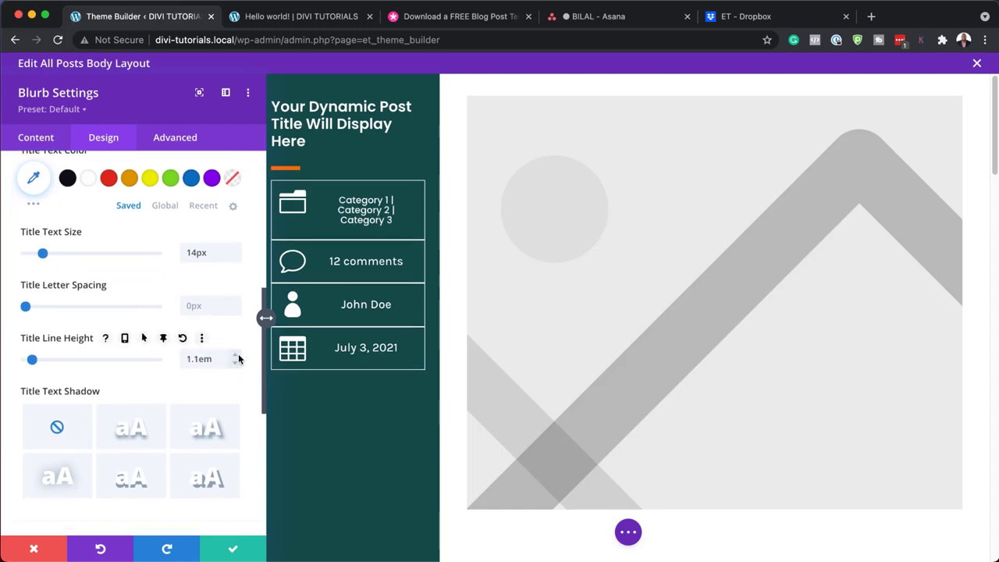
click(237, 355)
click(236, 356)
click(236, 355)
click(236, 355)
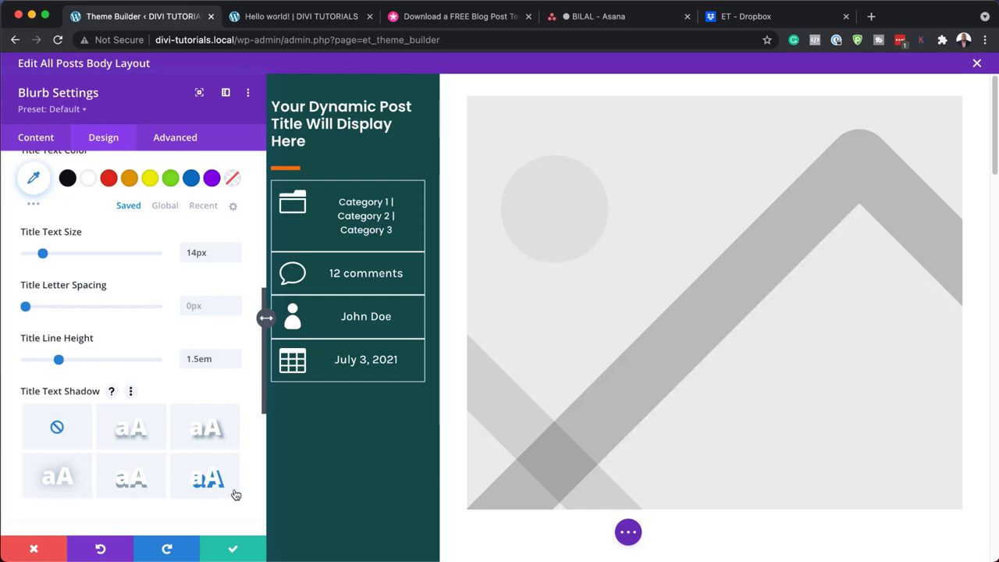
Step: Try a yellow, smaller category icon in an orange-bordered circle, then discard those blurb changes
mouse_move(285, 200)
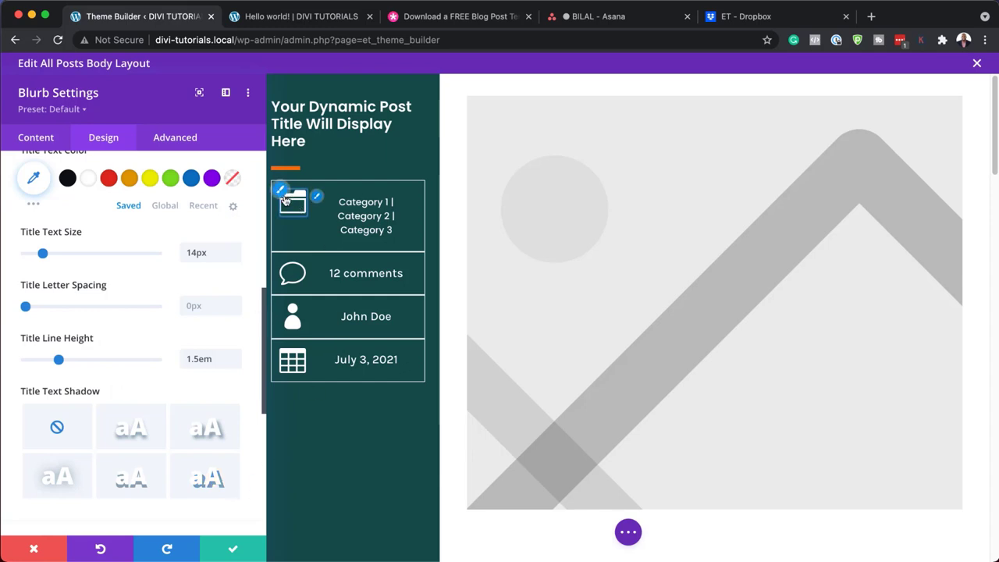
click(282, 192)
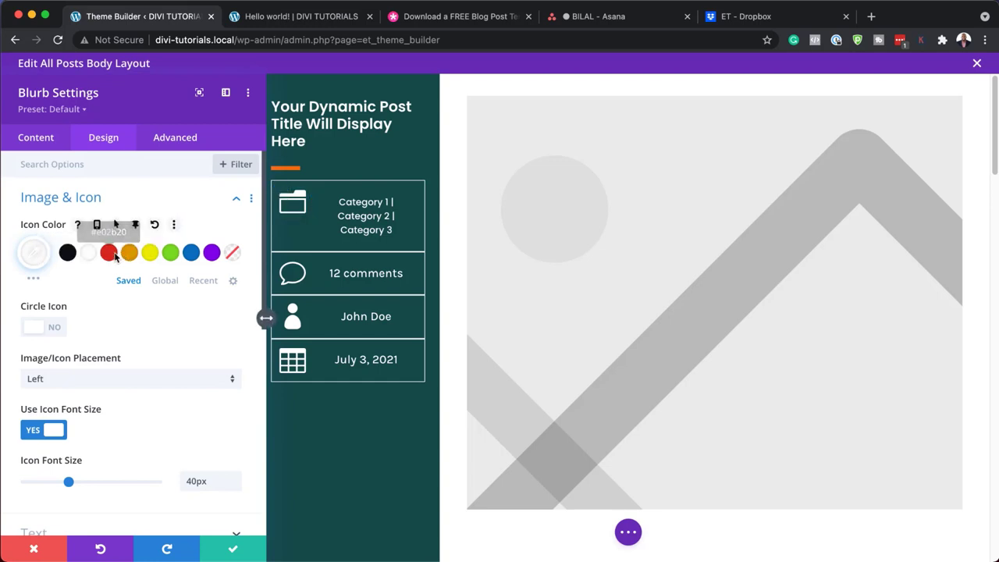
click(151, 254)
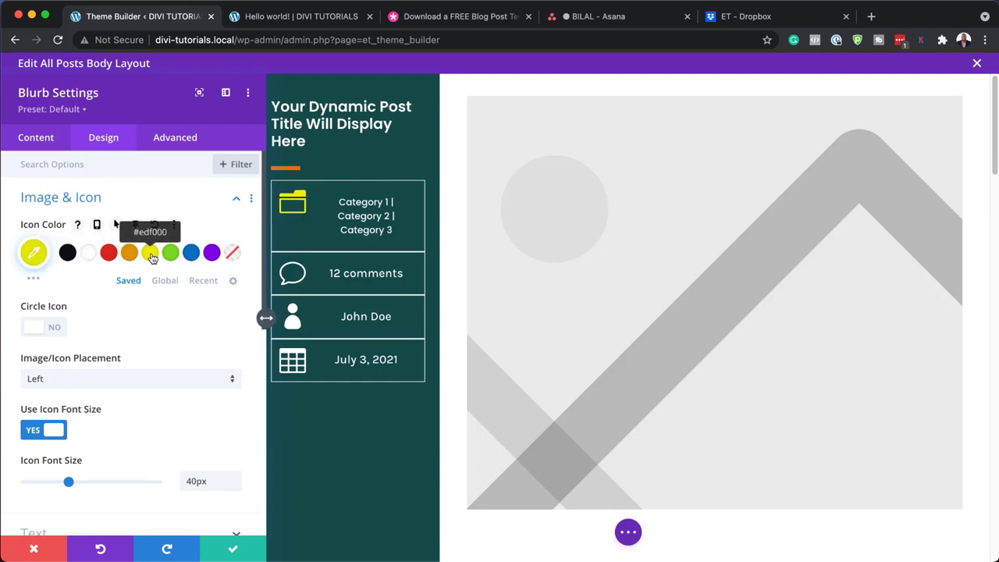
click(58, 328)
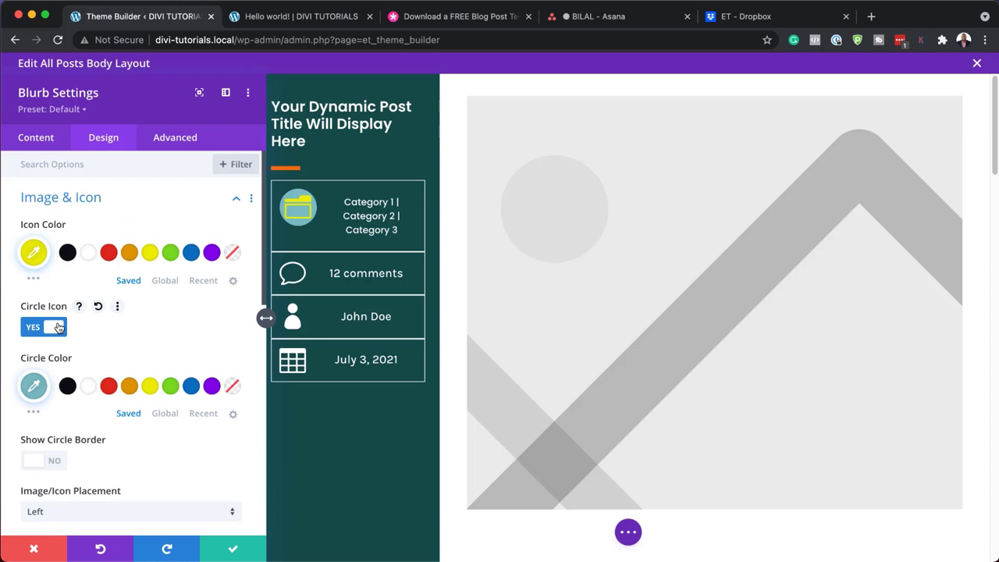
click(56, 462)
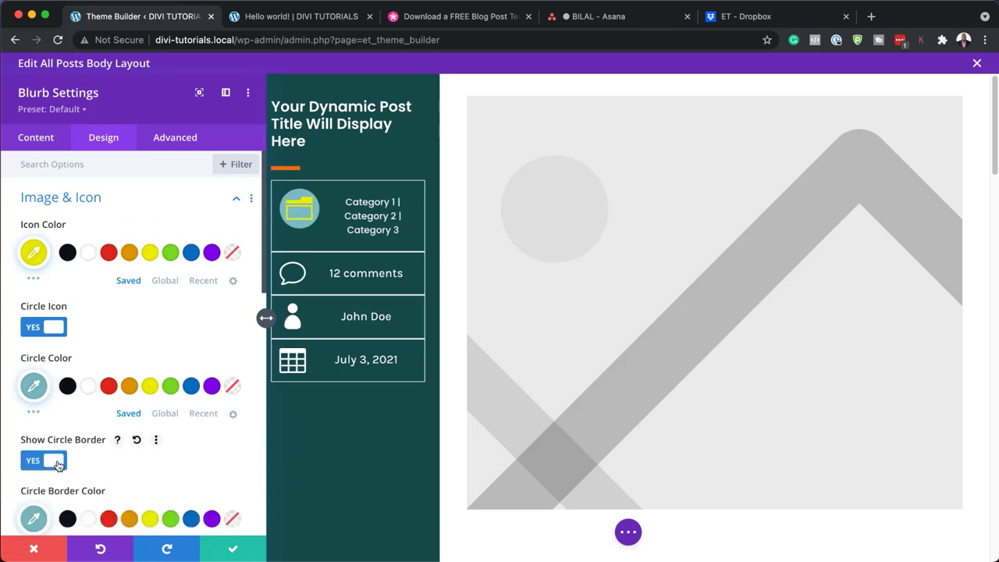
click(129, 519)
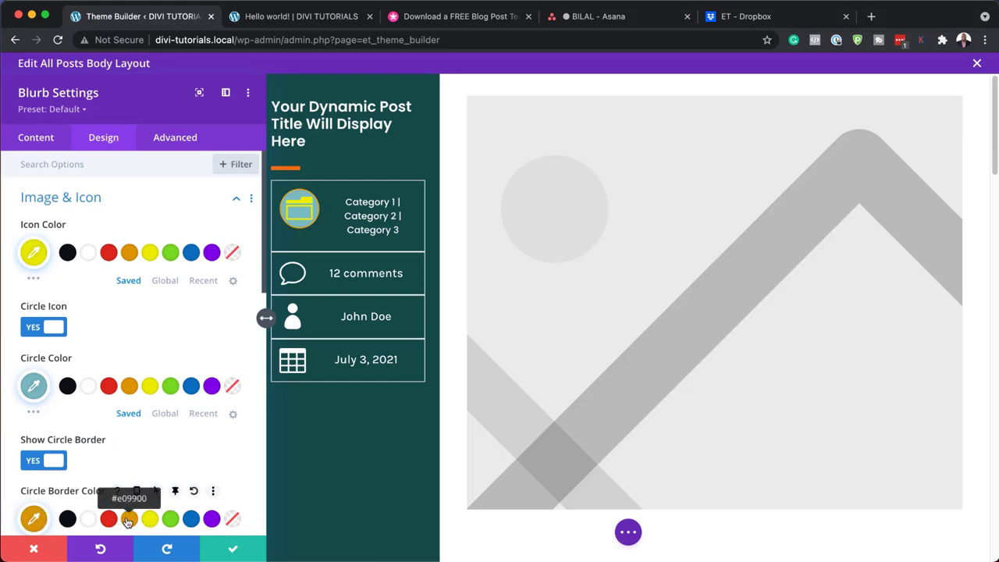
scroll(140, 467, down, 5)
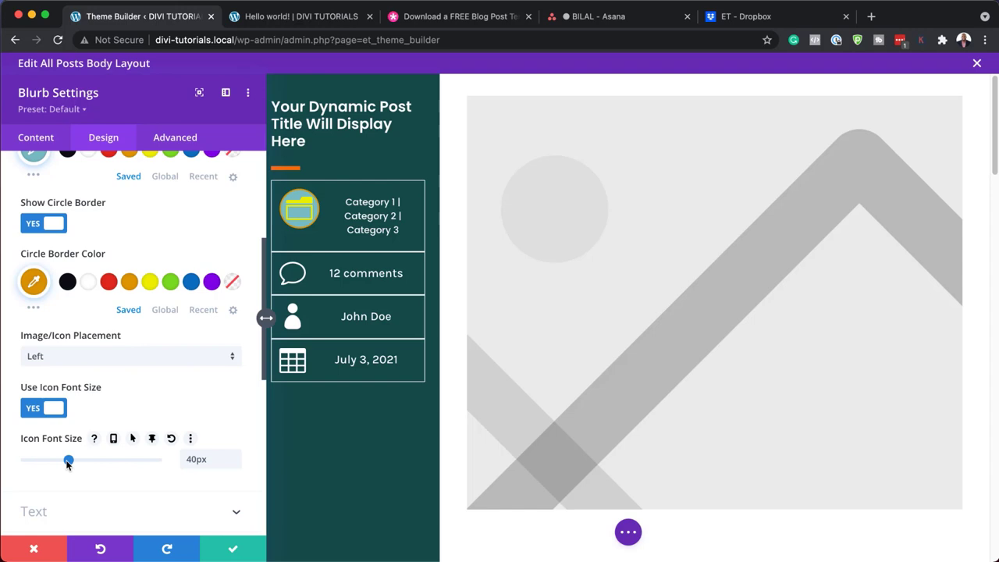
drag(67, 462, 48, 463)
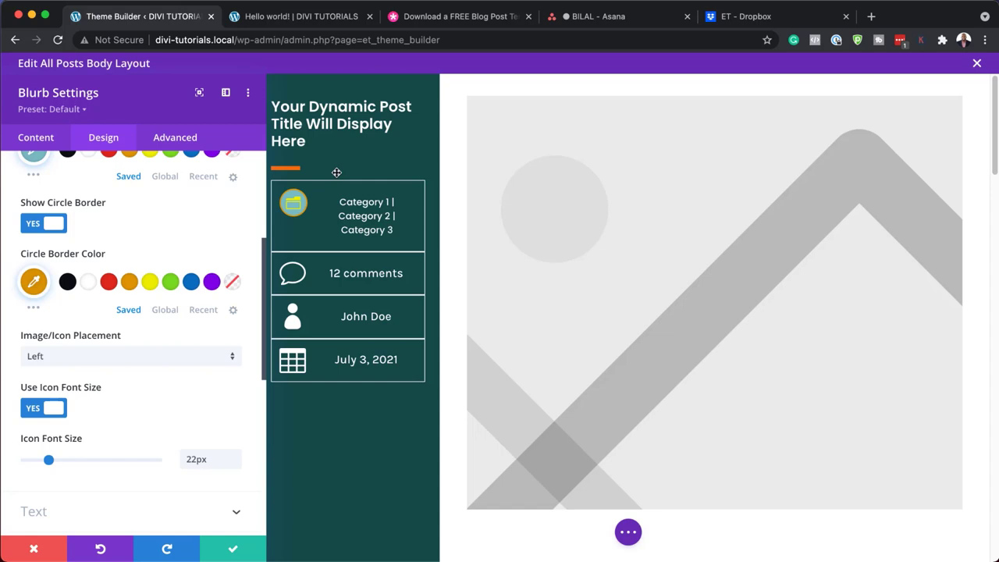
click(37, 550)
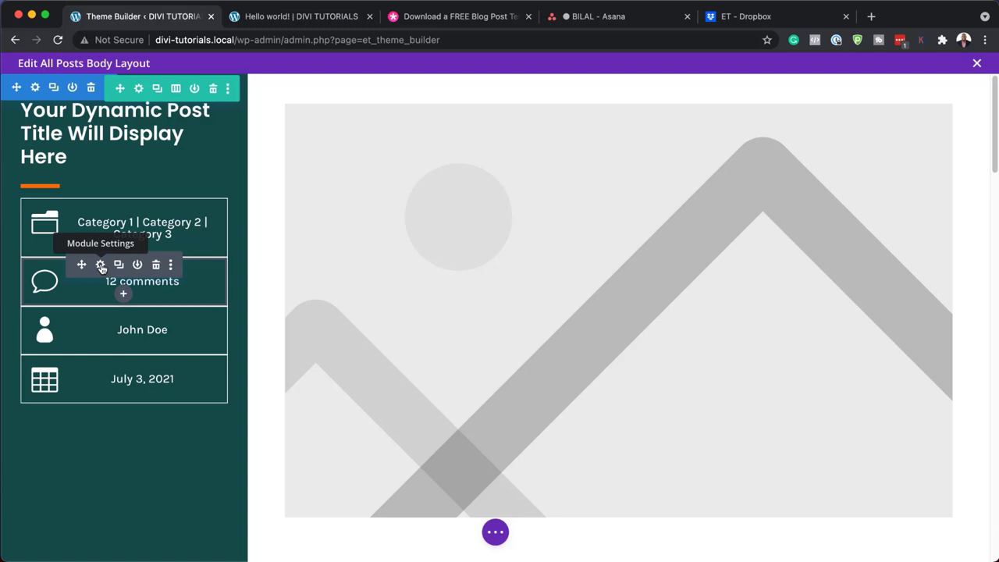
click(100, 268)
scroll(115, 420, down, 2)
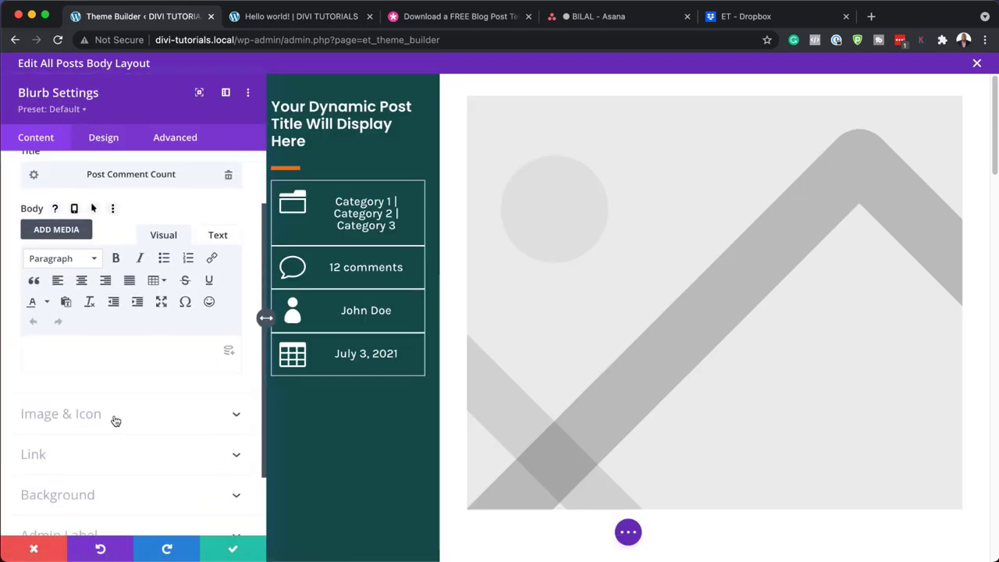
click(83, 420)
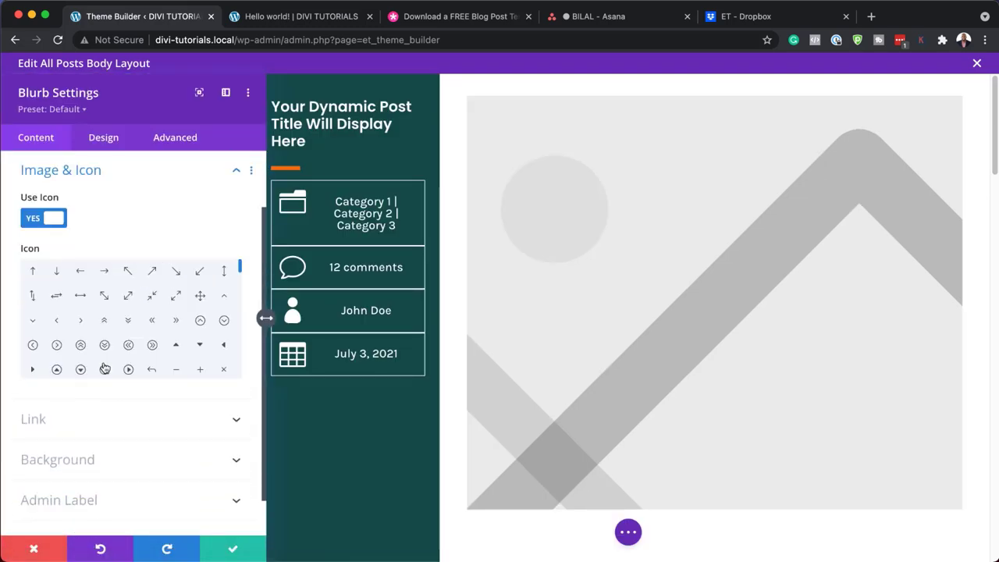
drag(241, 266, 239, 287)
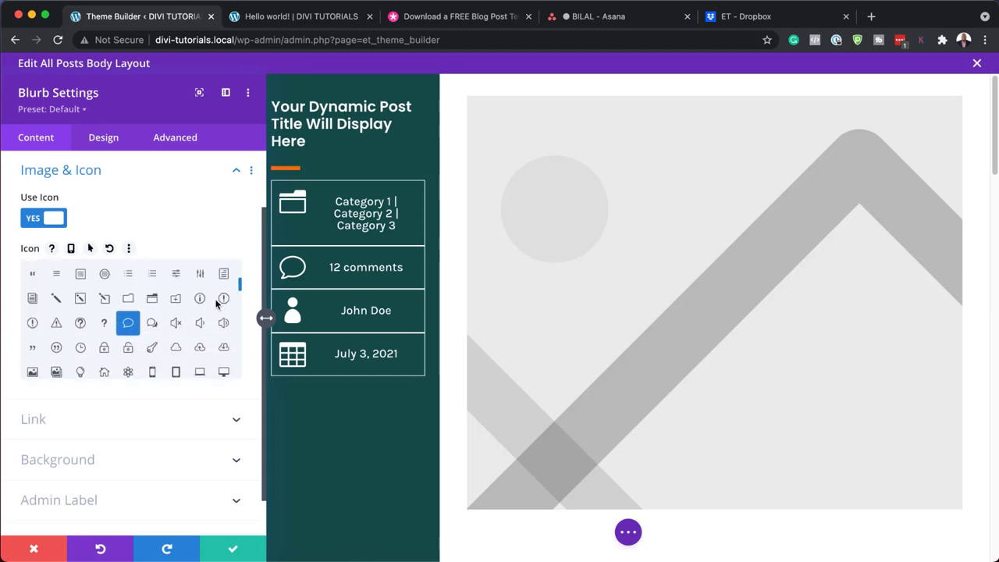
click(153, 324)
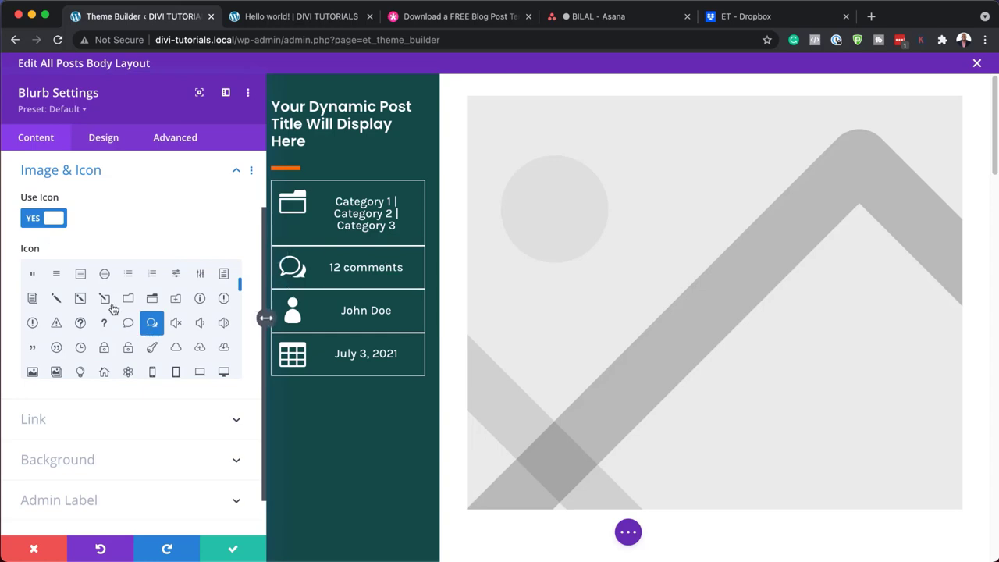
click(115, 141)
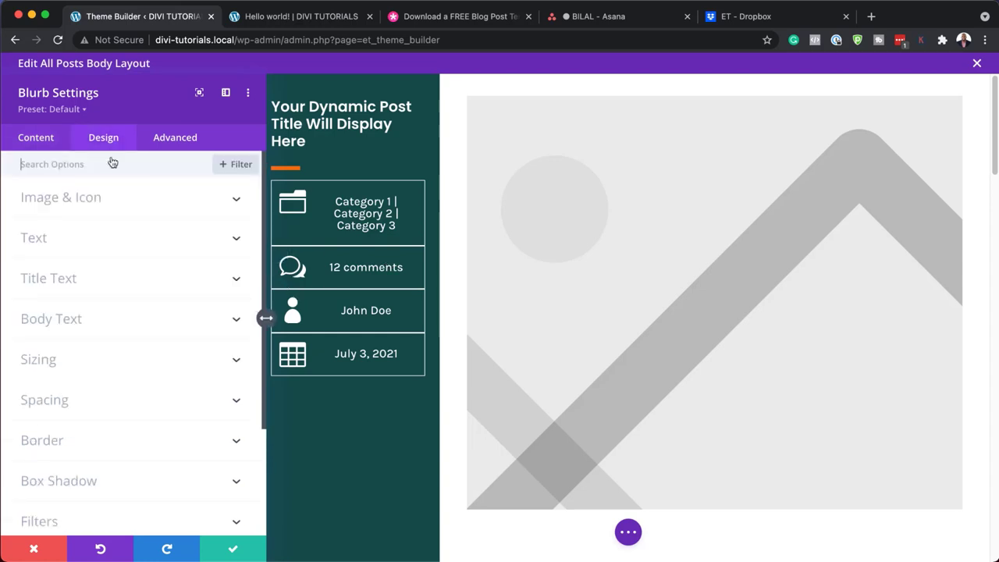
click(95, 200)
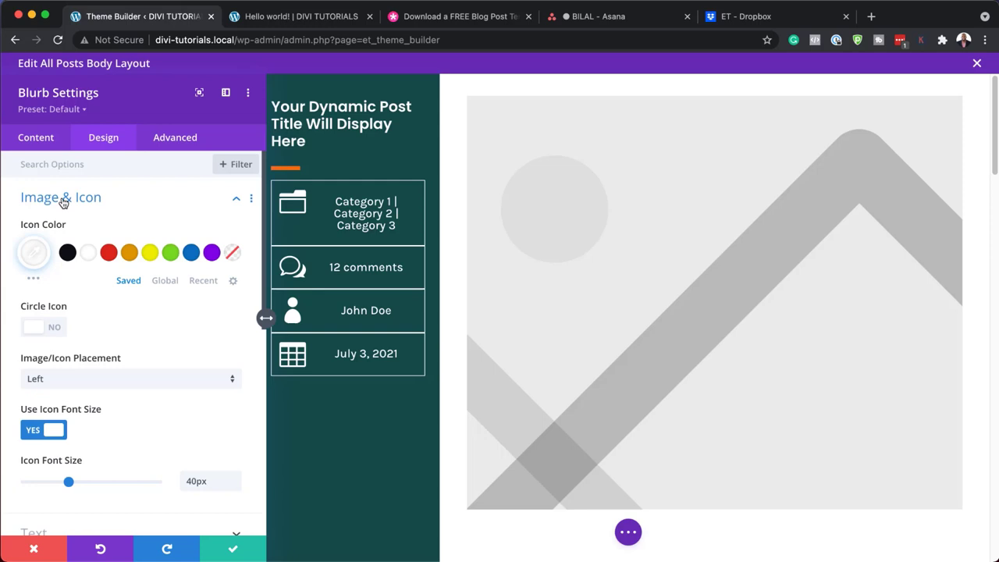
scroll(156, 426, down, 1)
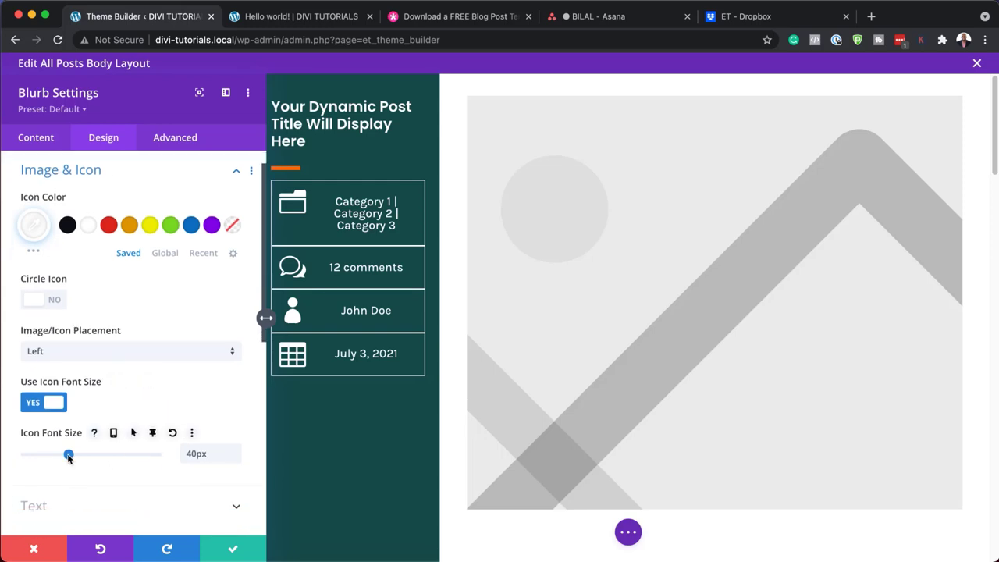
drag(68, 458, 62, 460)
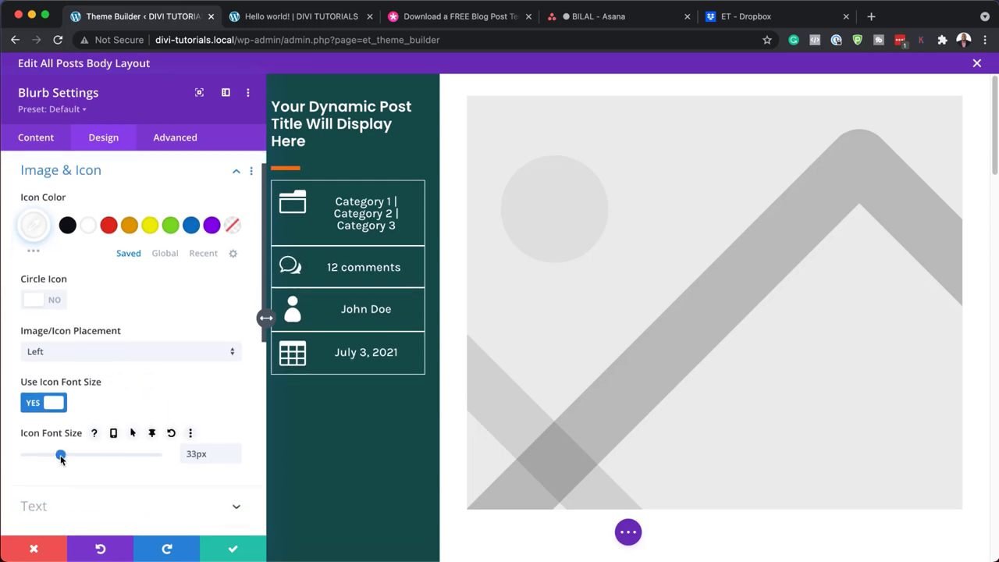
click(34, 548)
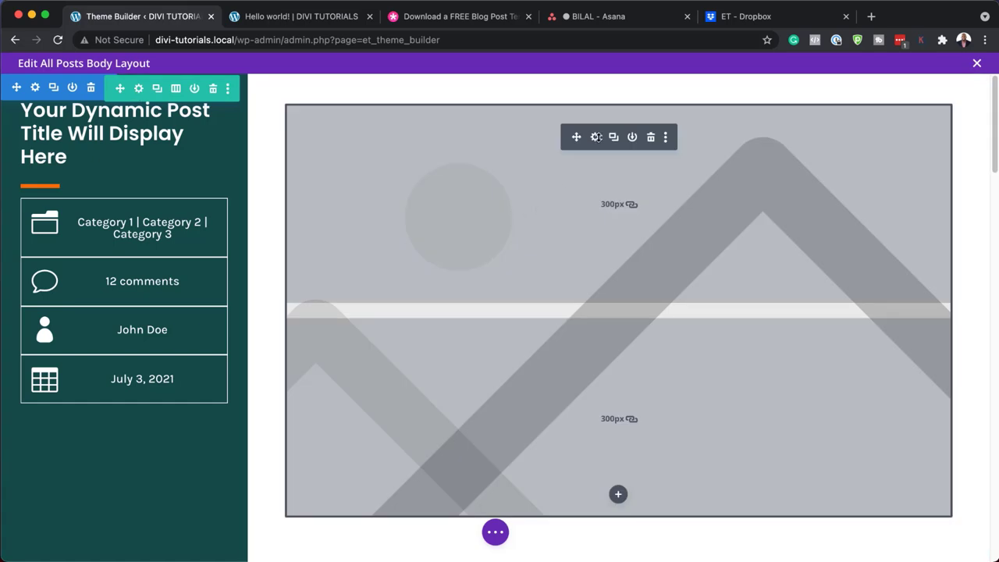
click(595, 136)
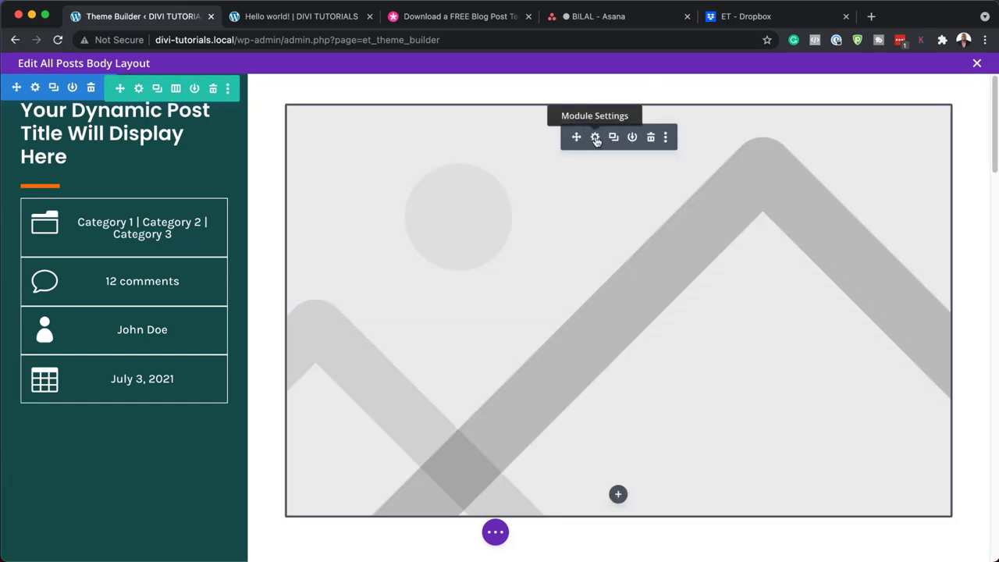
click(596, 138)
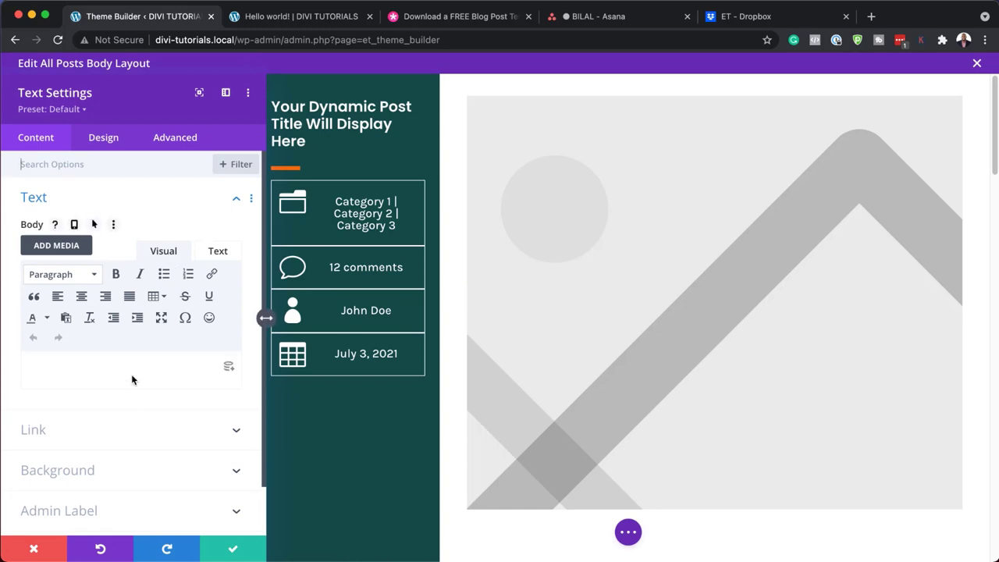
scroll(132, 406, down, 2)
click(86, 430)
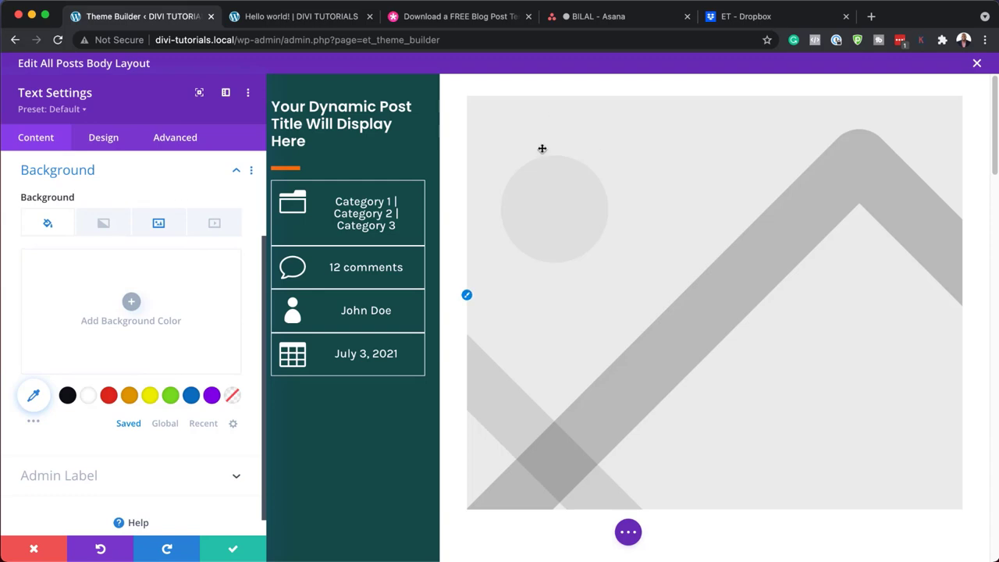
click(162, 224)
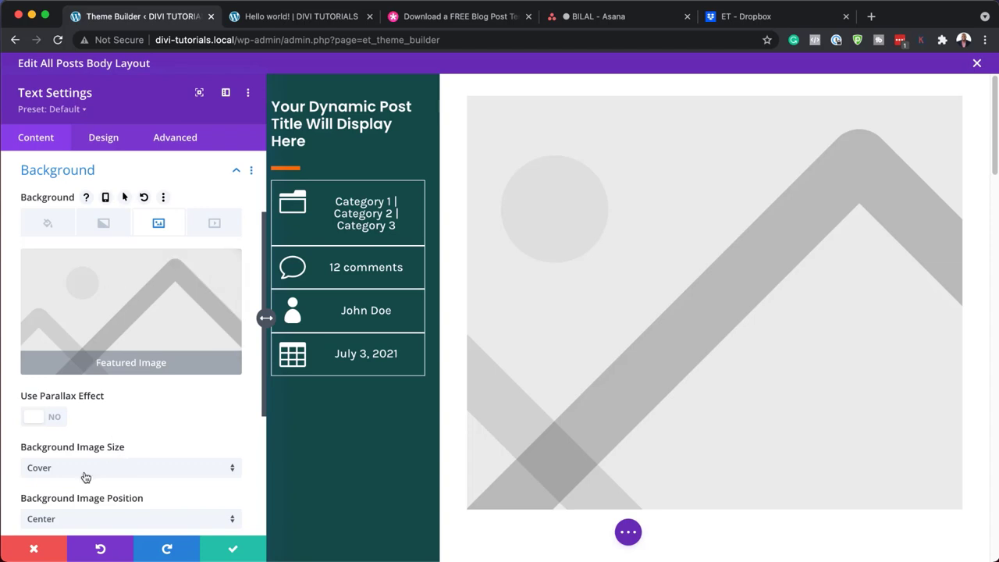
scroll(156, 492, down, 2)
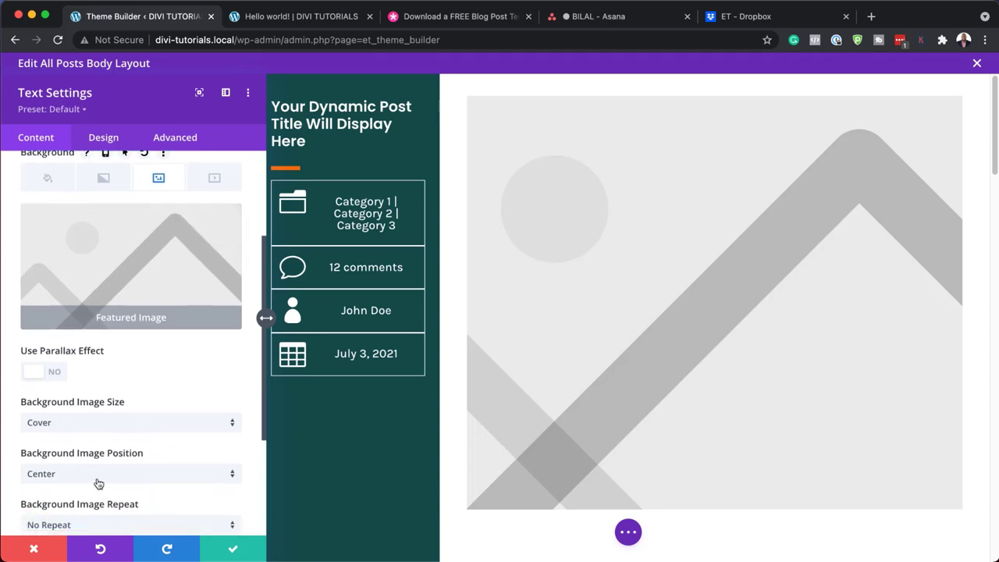
scroll(201, 475, up, 5)
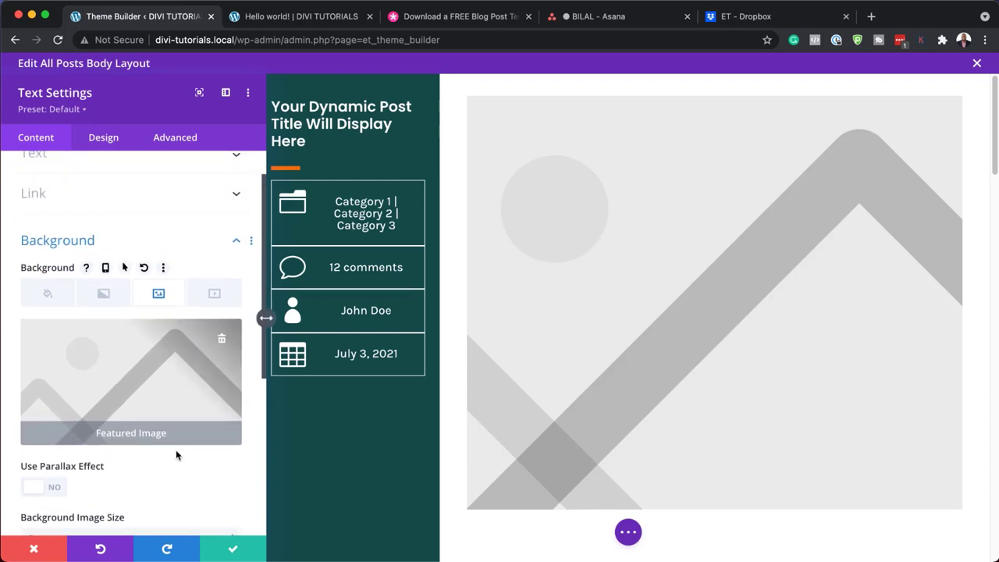
click(37, 550)
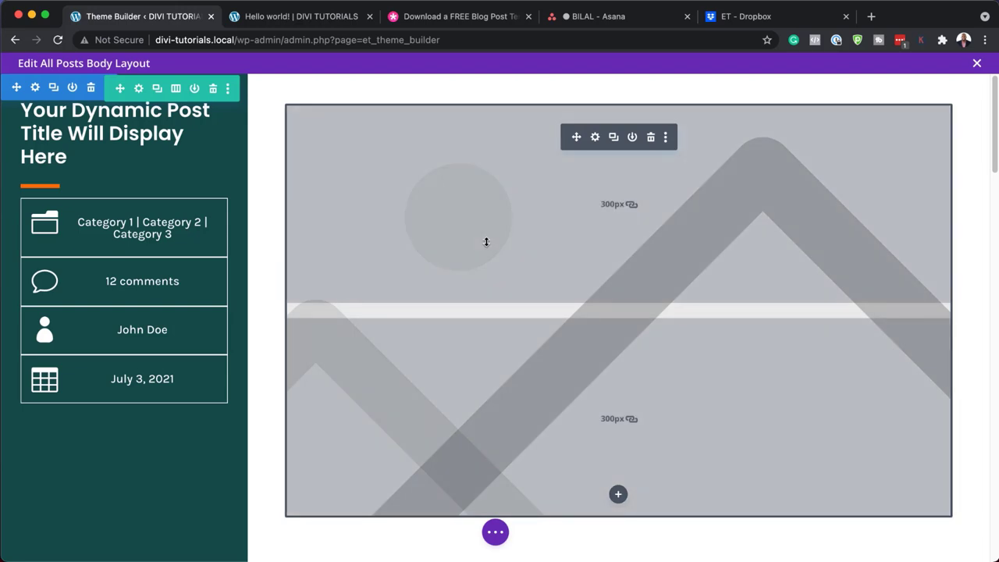
Step: In Post Content settings, make Heading 1 red #e02b20 at 40px, then Heading 2 red
scroll(486, 241, down, 5)
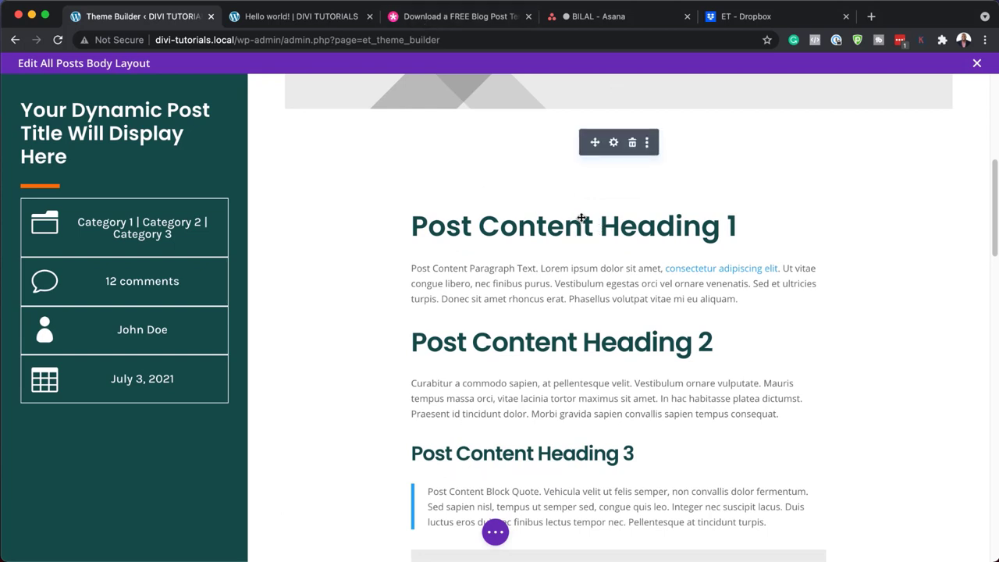
click(614, 143)
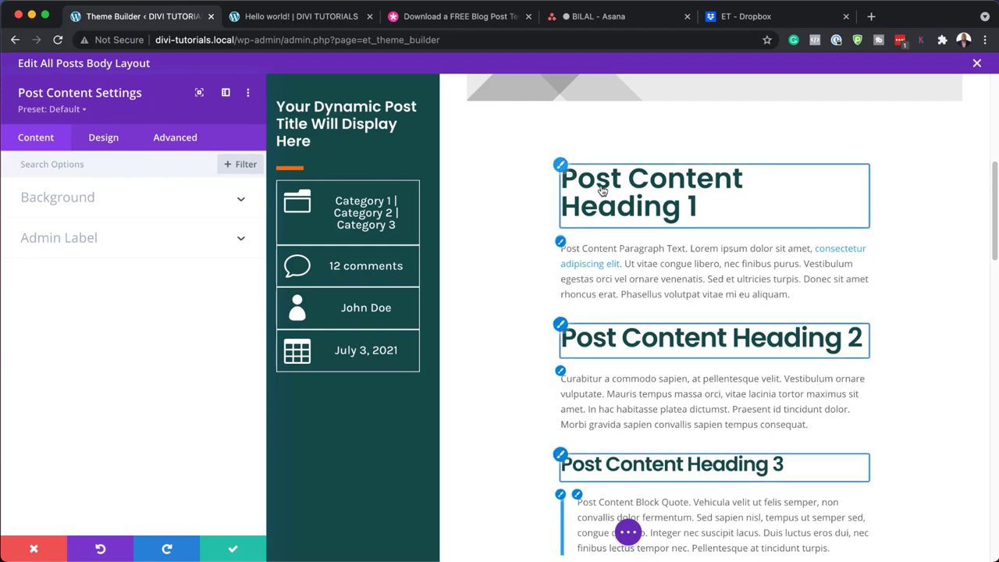
click(561, 167)
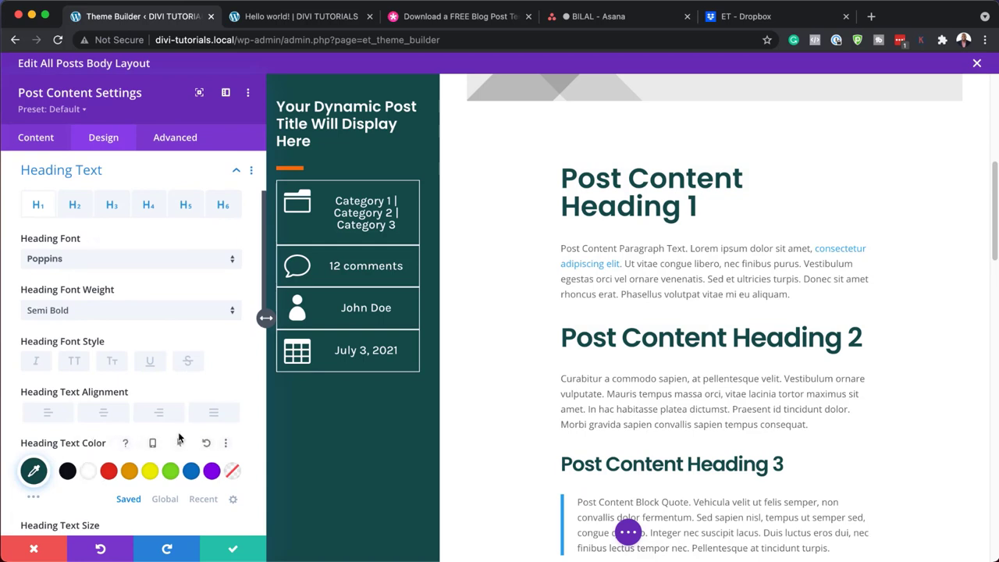
scroll(178, 439, down, 1)
click(109, 466)
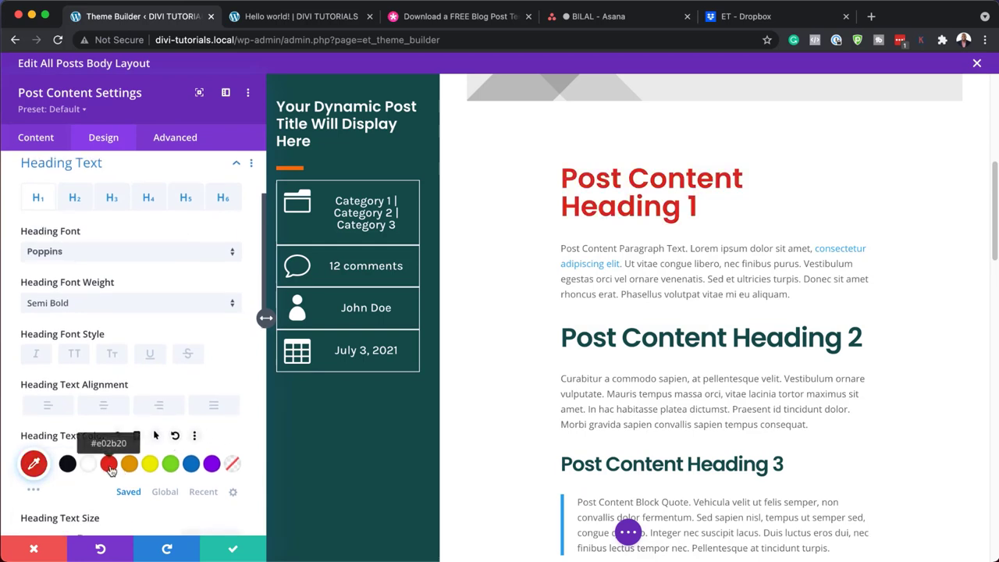
scroll(94, 374, down, 5)
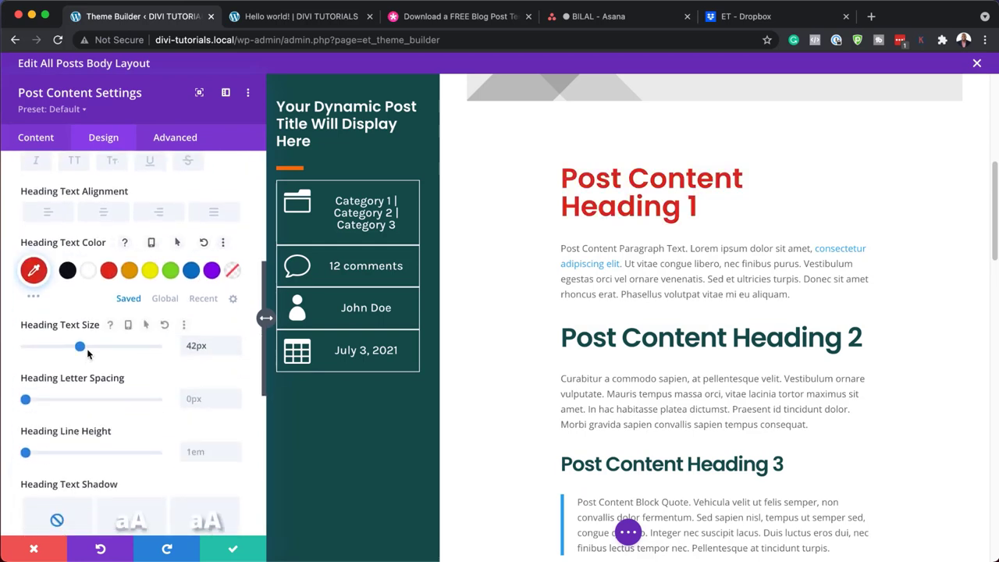
mouse_move(87, 354)
mouse_down()
mouse_move(73, 350)
mouse_move(84, 347)
mouse_up()
click(559, 331)
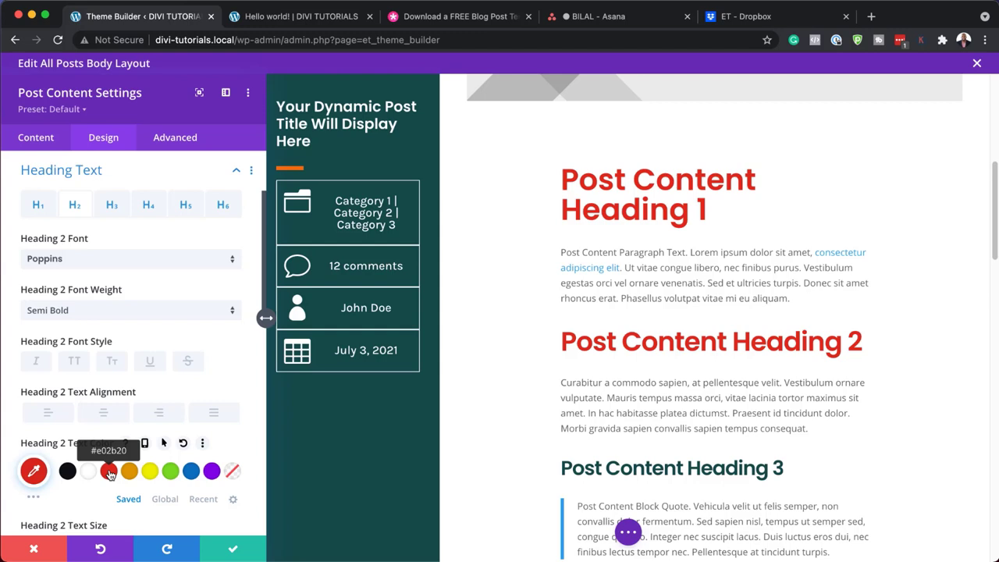
scroll(223, 473, down, 5)
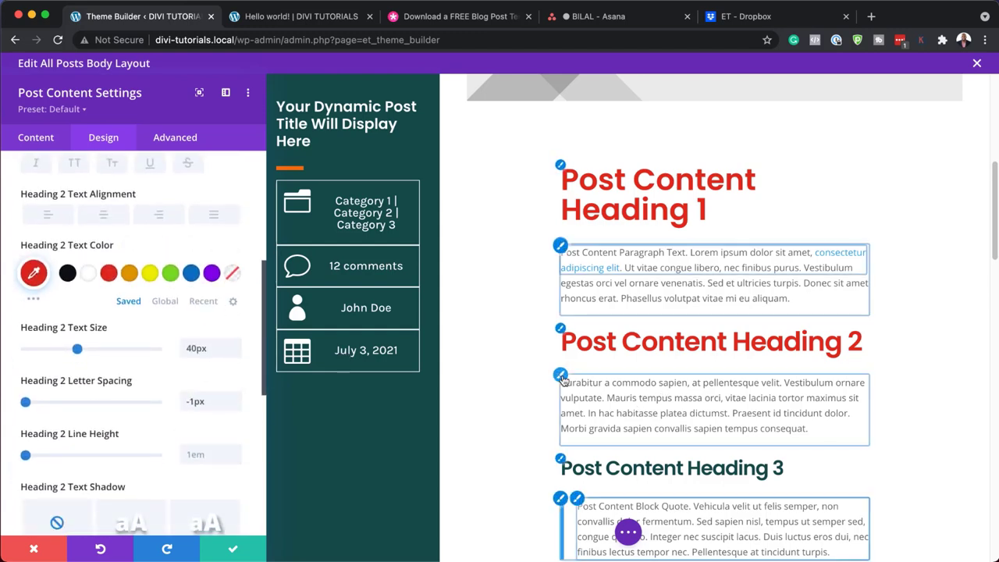
Step: Give the post content body text Poppins font, 16px size and 1.8em line height
click(560, 376)
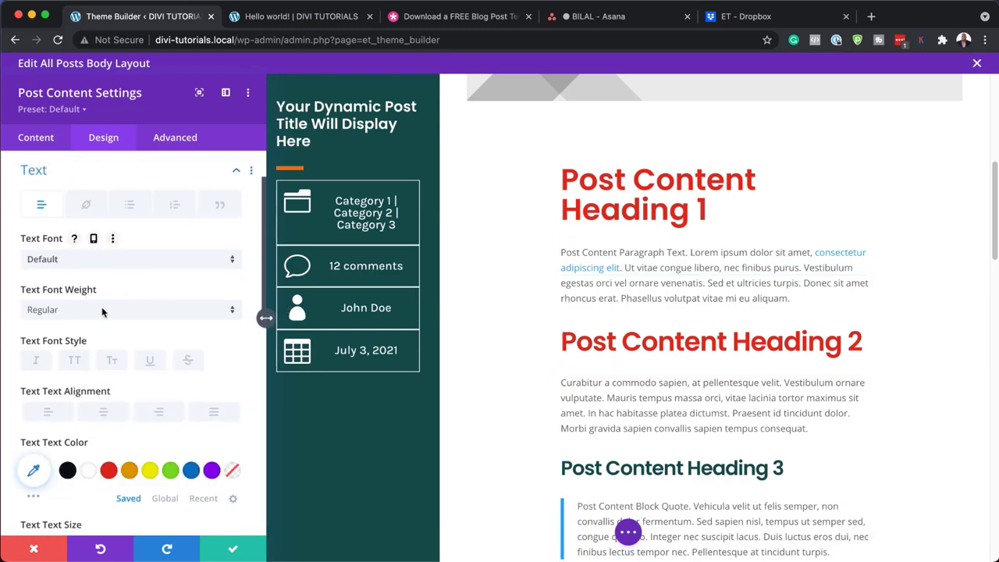
click(90, 260)
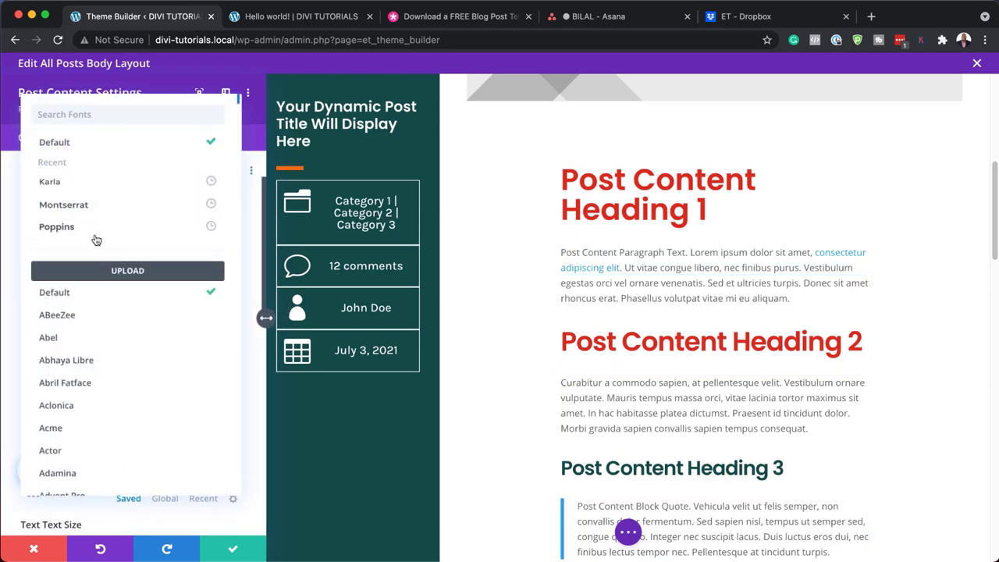
click(95, 231)
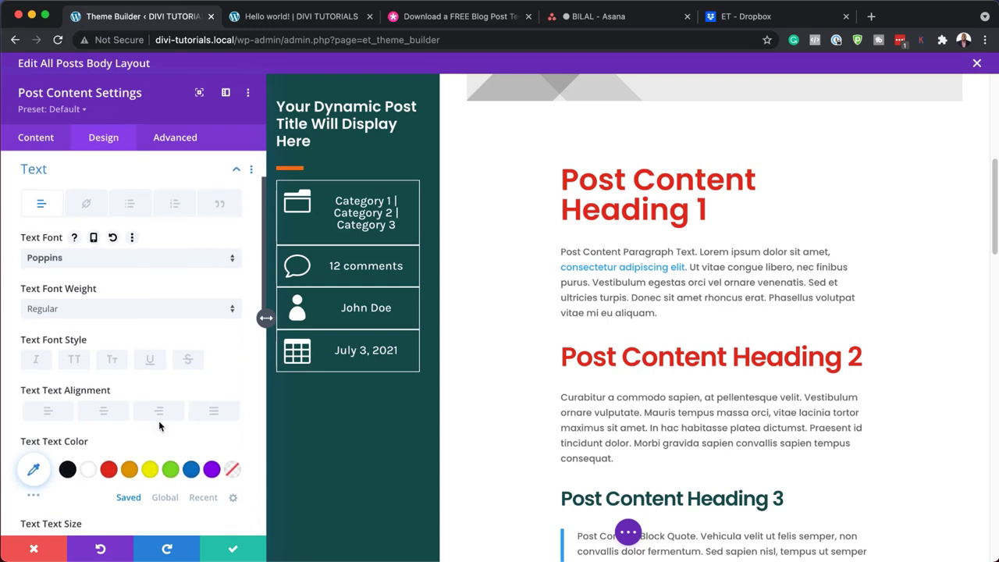
scroll(152, 429, down, 3)
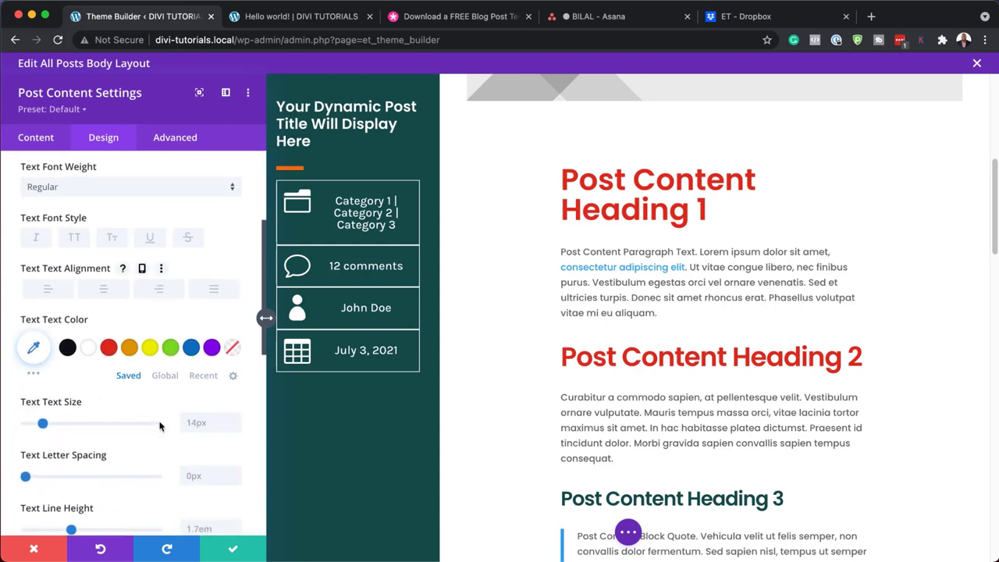
click(236, 422)
click(237, 422)
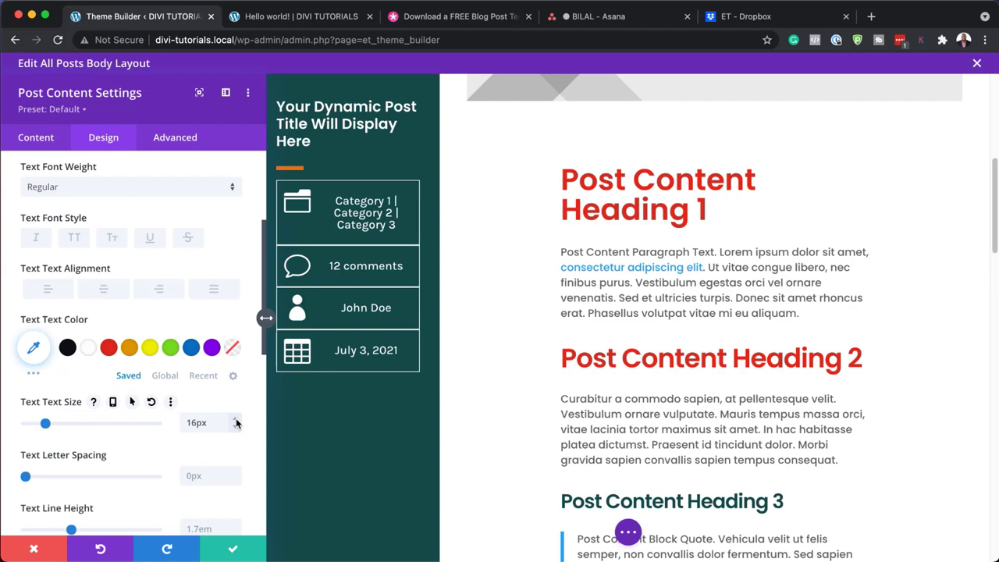
scroll(210, 451, down, 4)
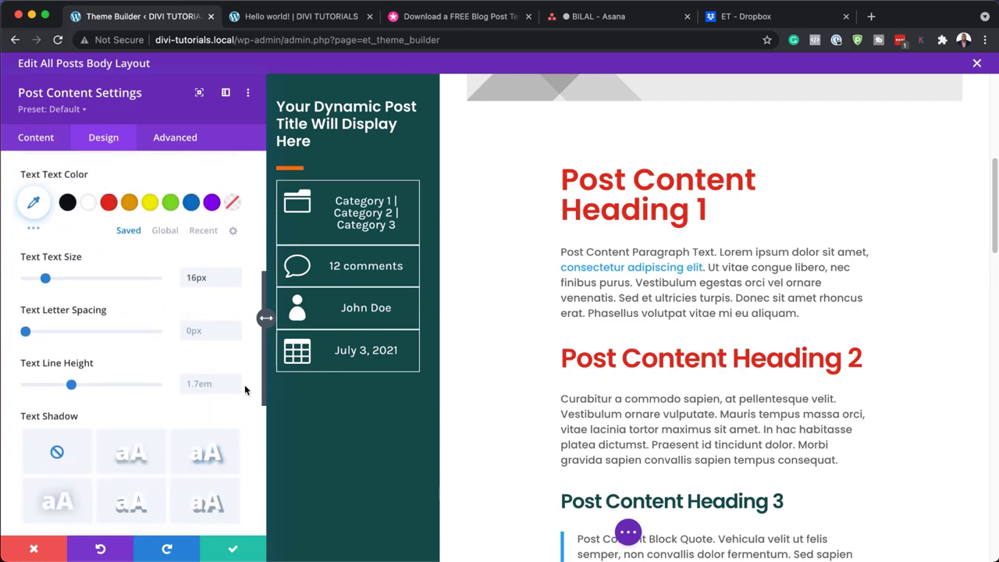
click(236, 383)
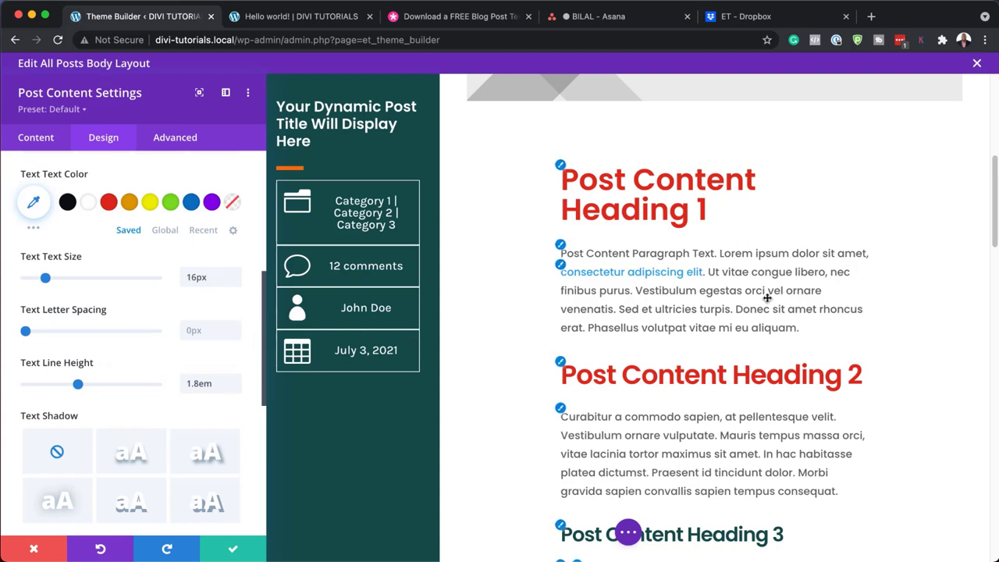
scroll(685, 382, down, 10)
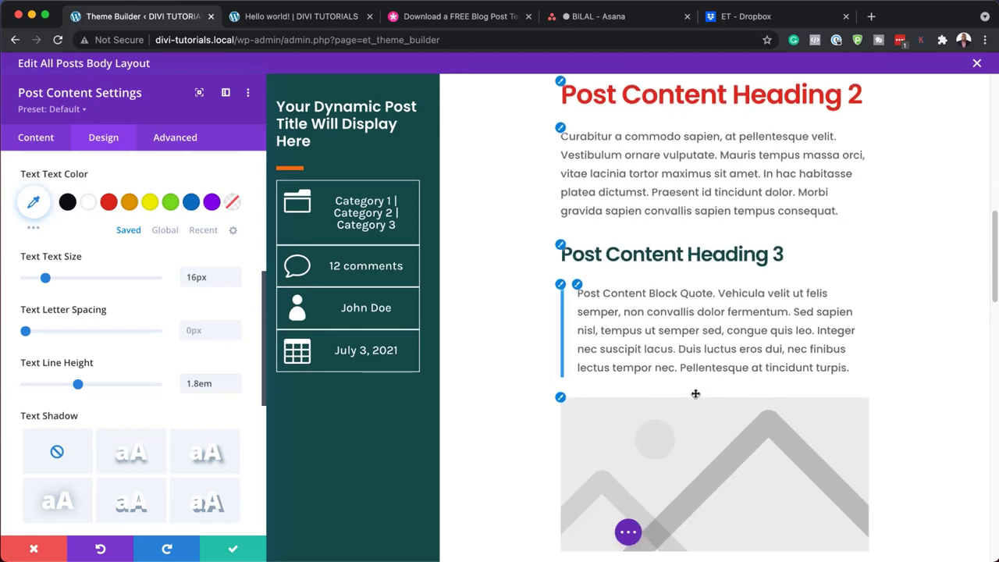
scroll(695, 393, down, 5)
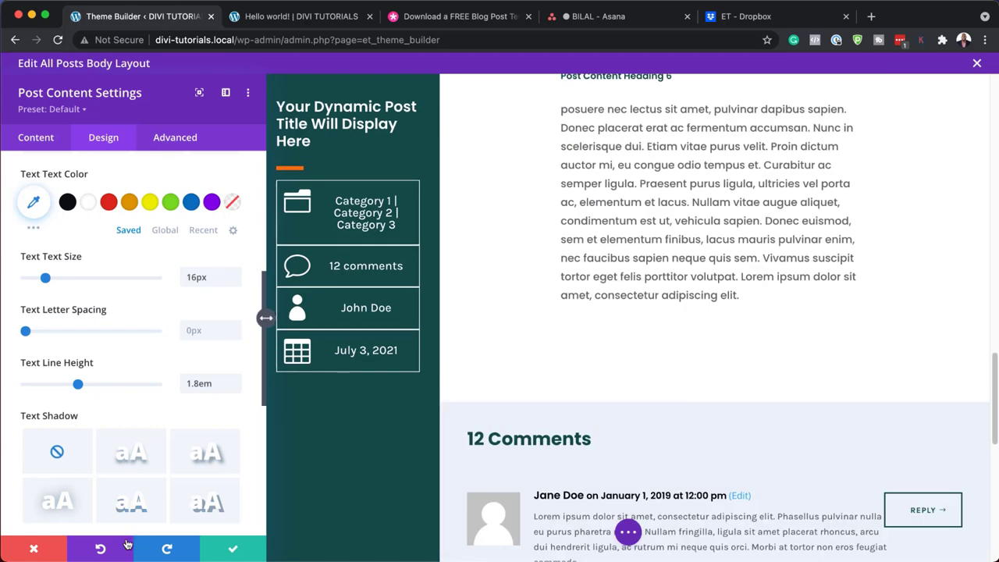
Step: In the Comments module, try red, black and blue for the comment-count heading at 26px
click(59, 551)
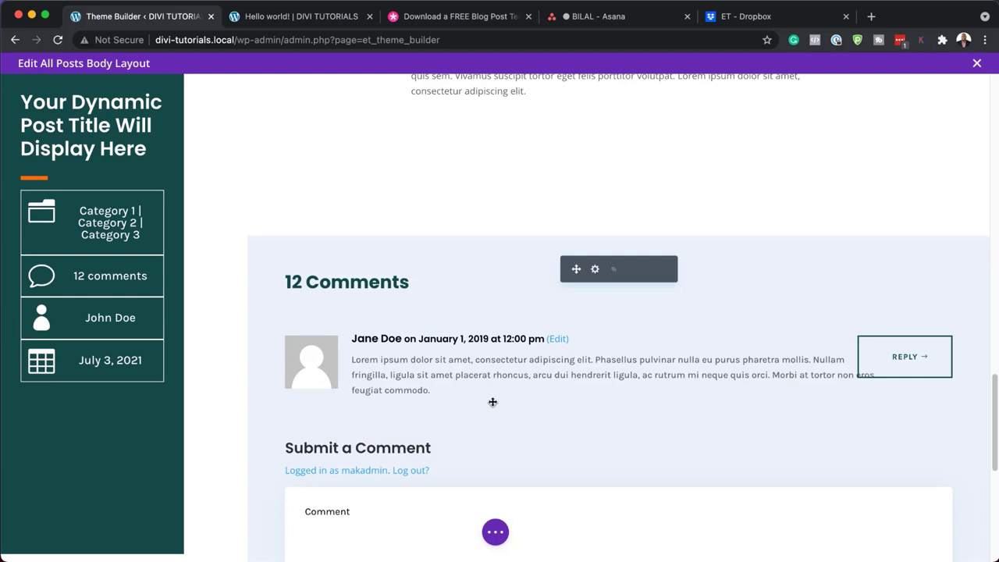
scroll(491, 402, down, 3)
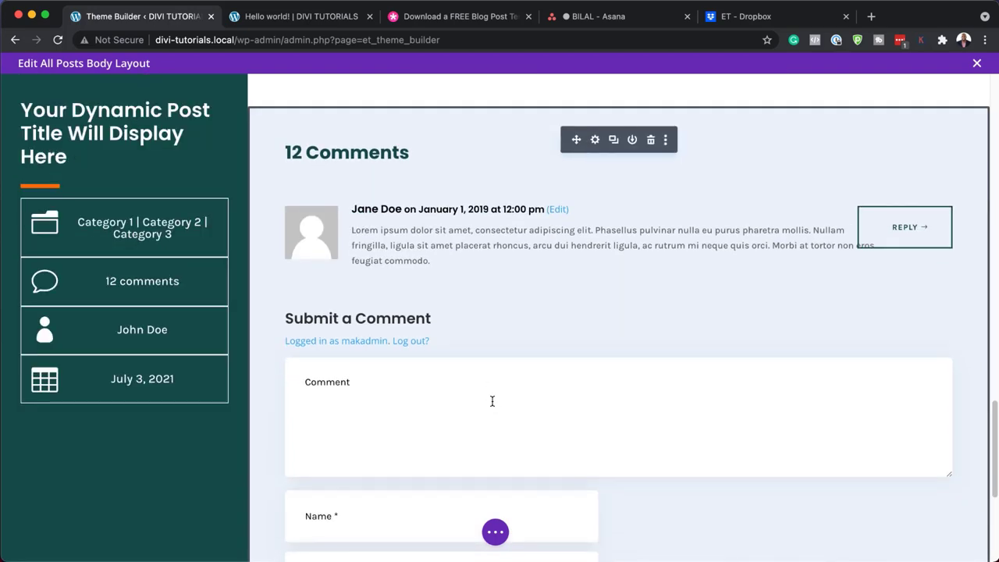
click(596, 140)
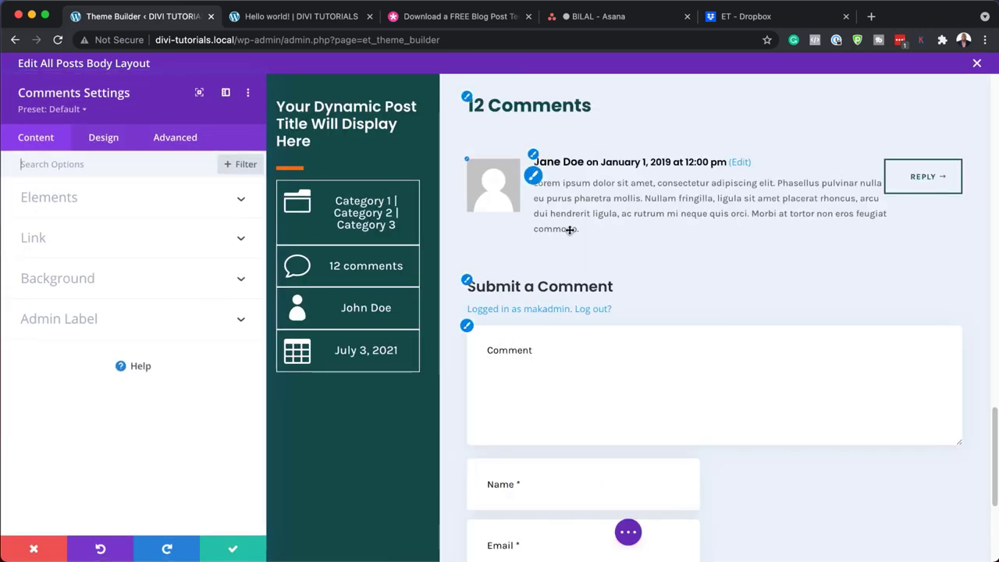
click(467, 96)
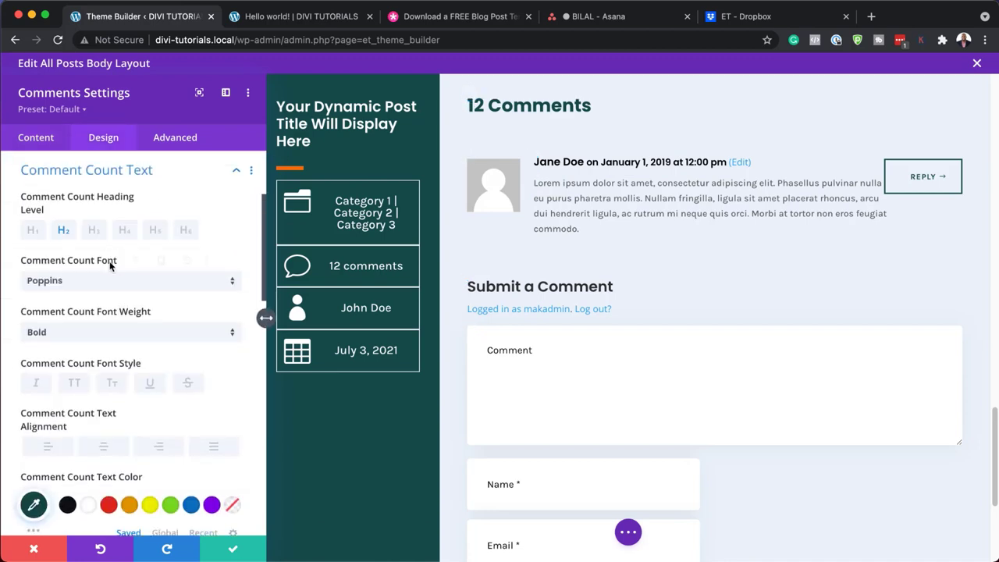
click(108, 504)
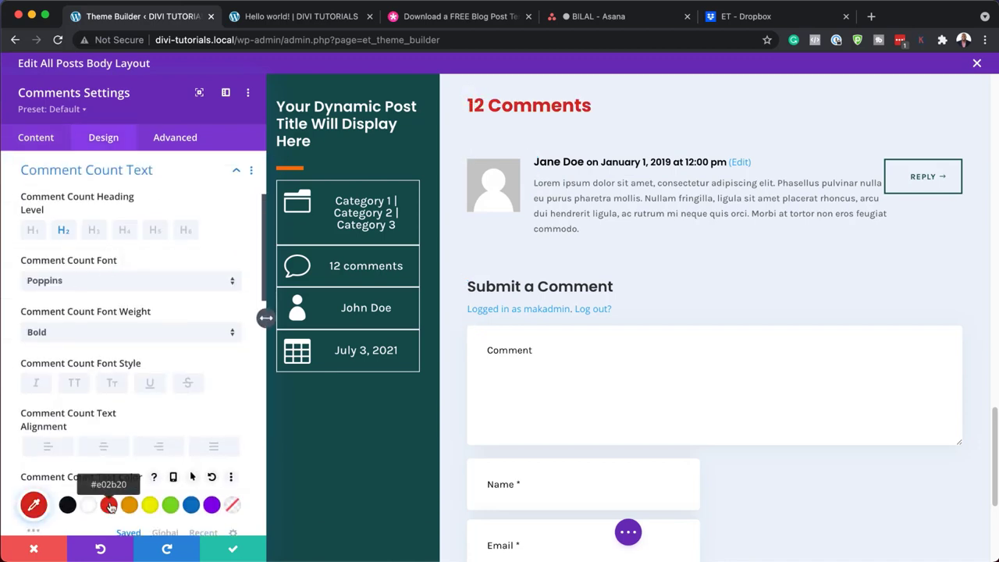
click(67, 504)
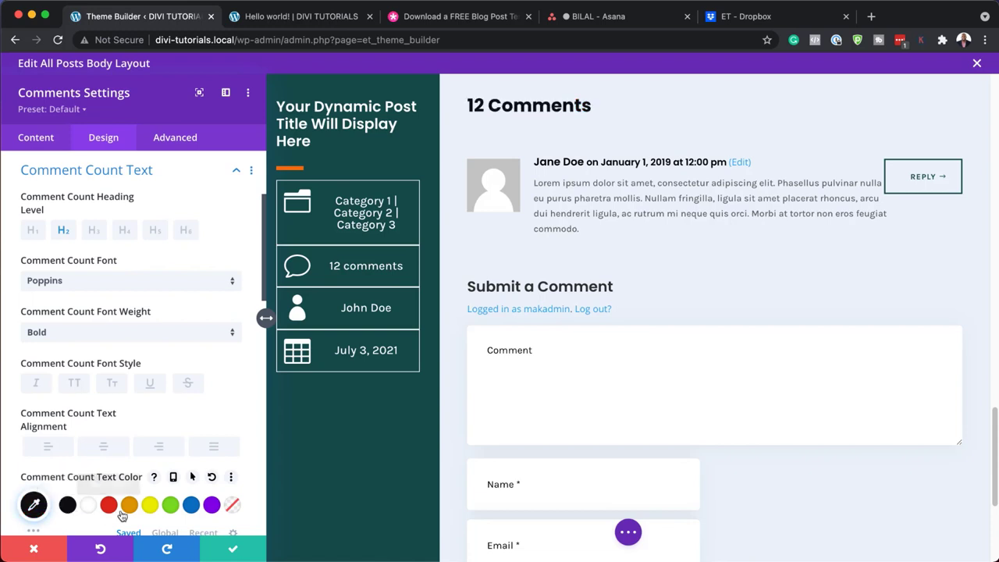
click(190, 504)
scroll(166, 439, down, 4)
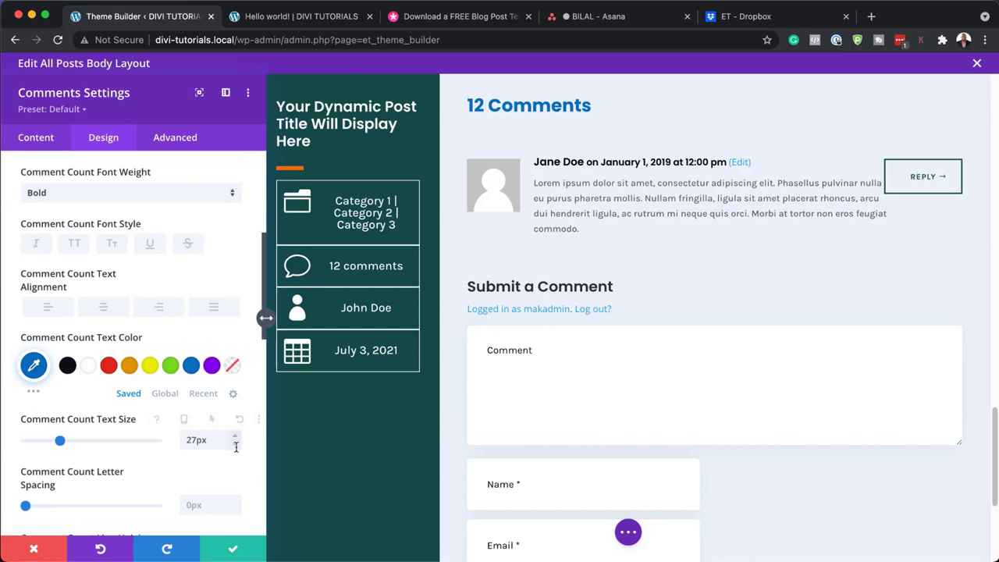
click(236, 445)
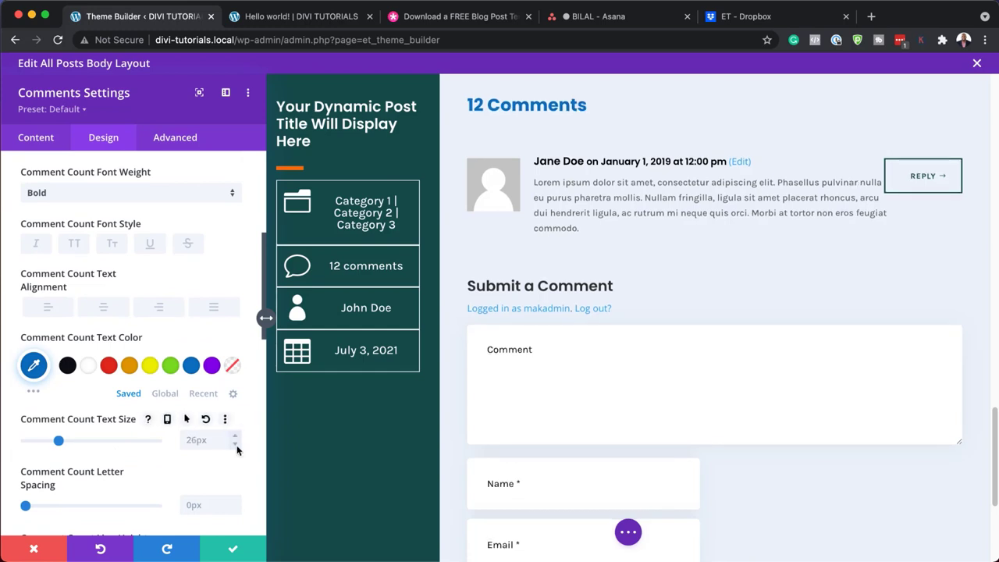
Step: Try orange #e09900 comment author text, then discard all Comments module changes
click(533, 154)
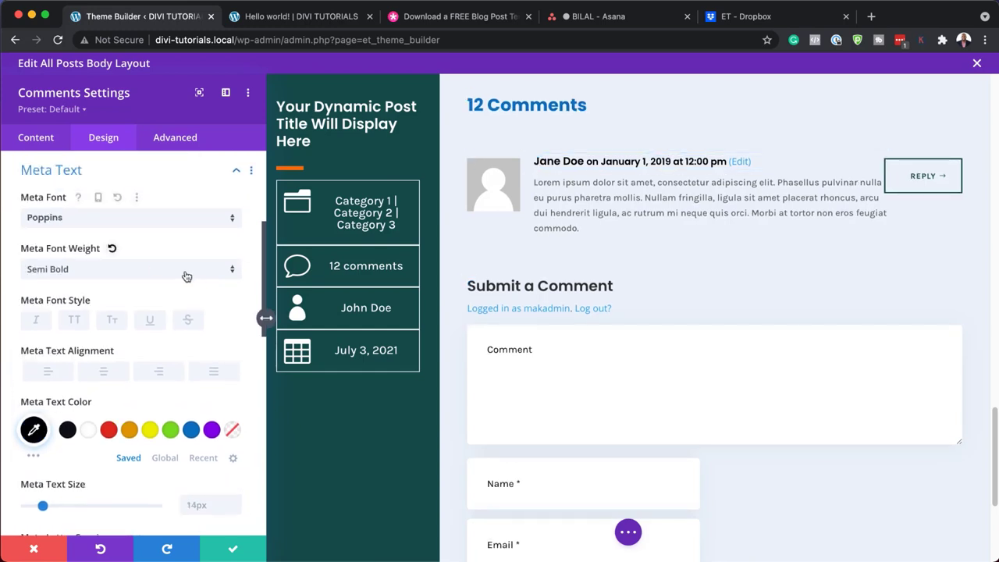
click(129, 430)
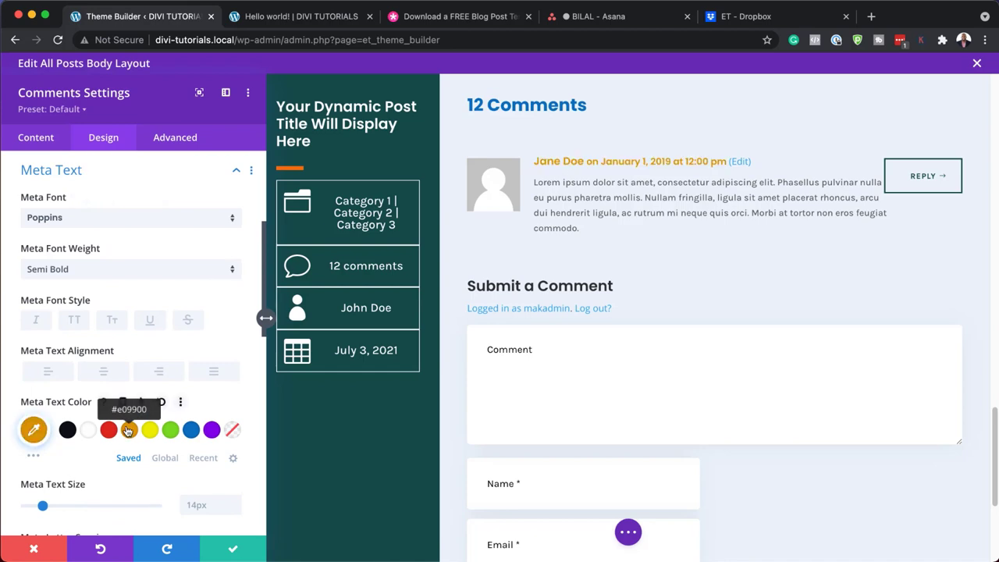
mouse_move(555, 196)
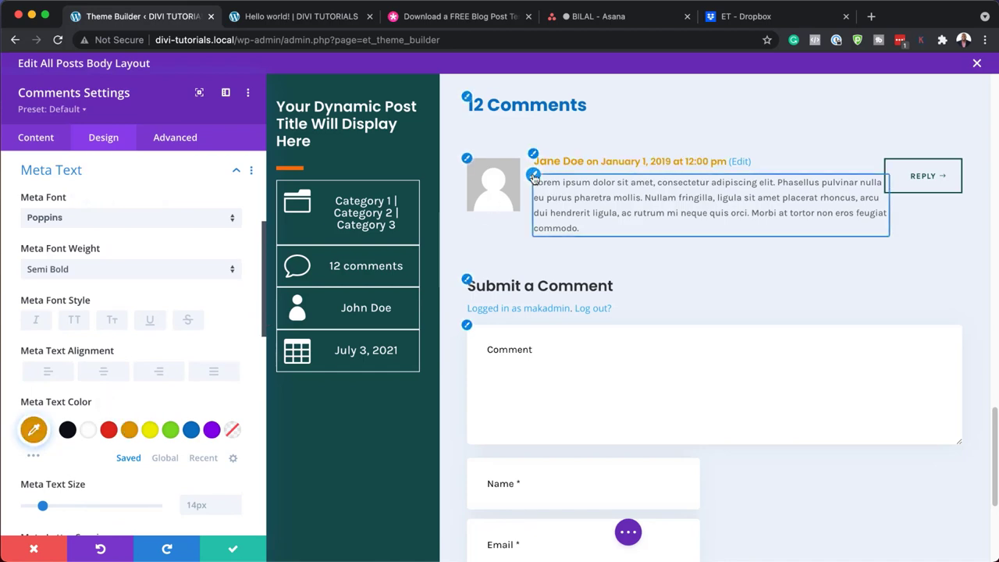
click(534, 173)
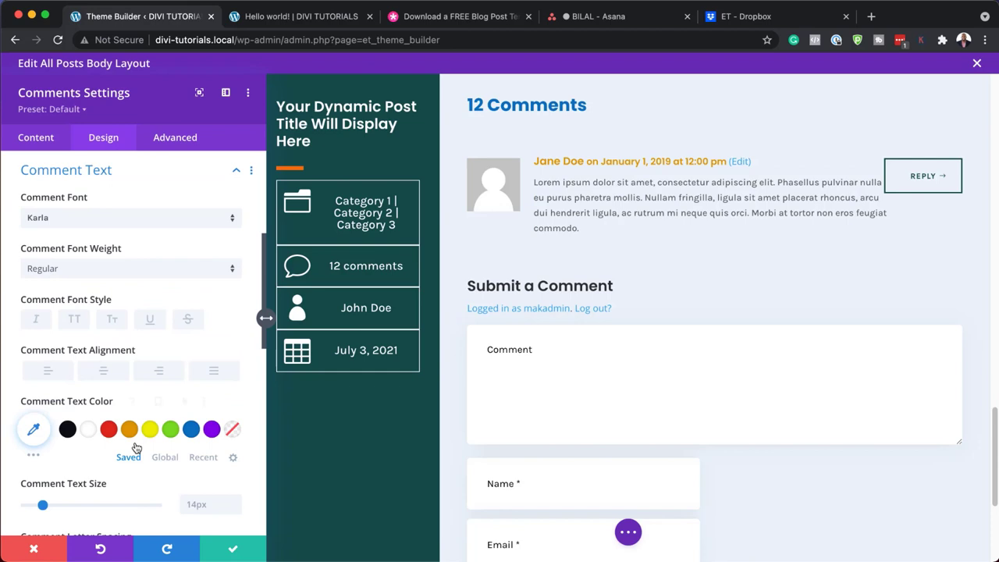
scroll(573, 460, down, 5)
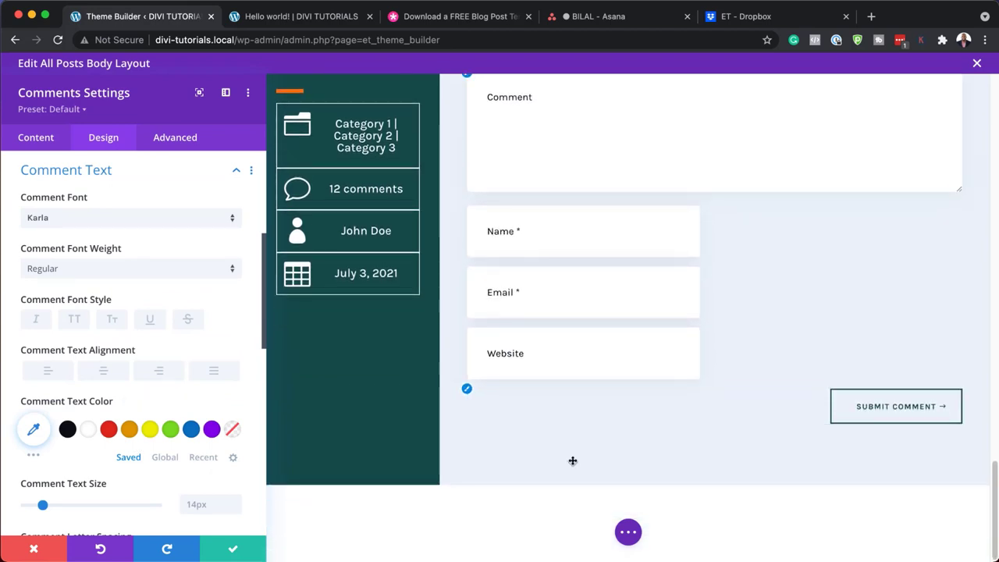
click(53, 553)
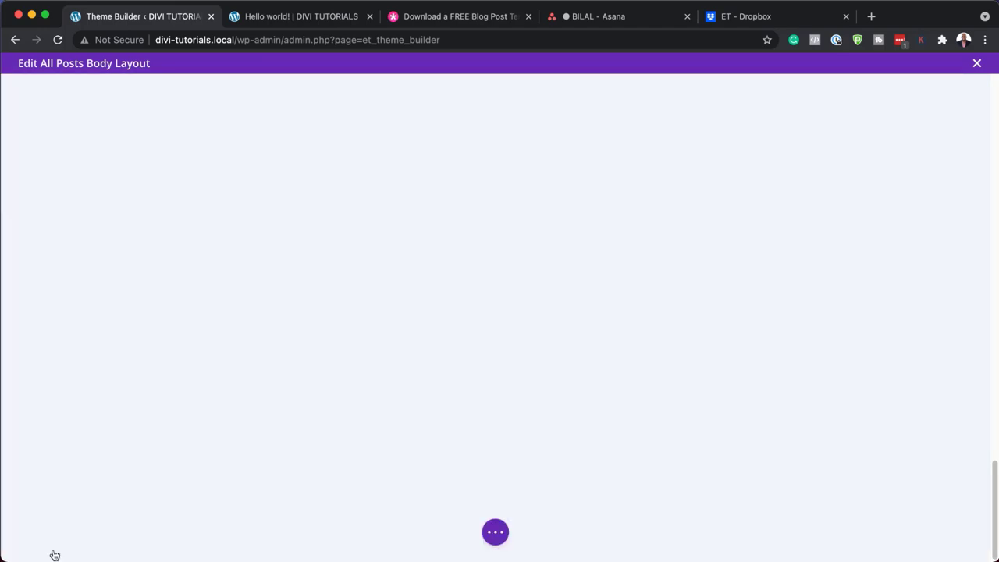
scroll(446, 222, up, 15)
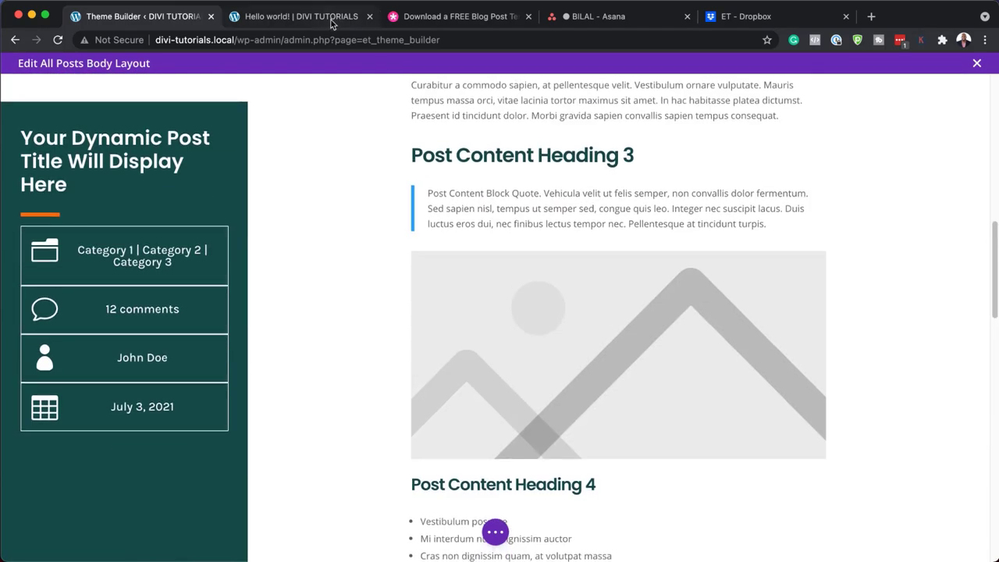
Step: Preview the live Hello world! post, scrolling through its green sidebar, featured image, content and comments
click(331, 24)
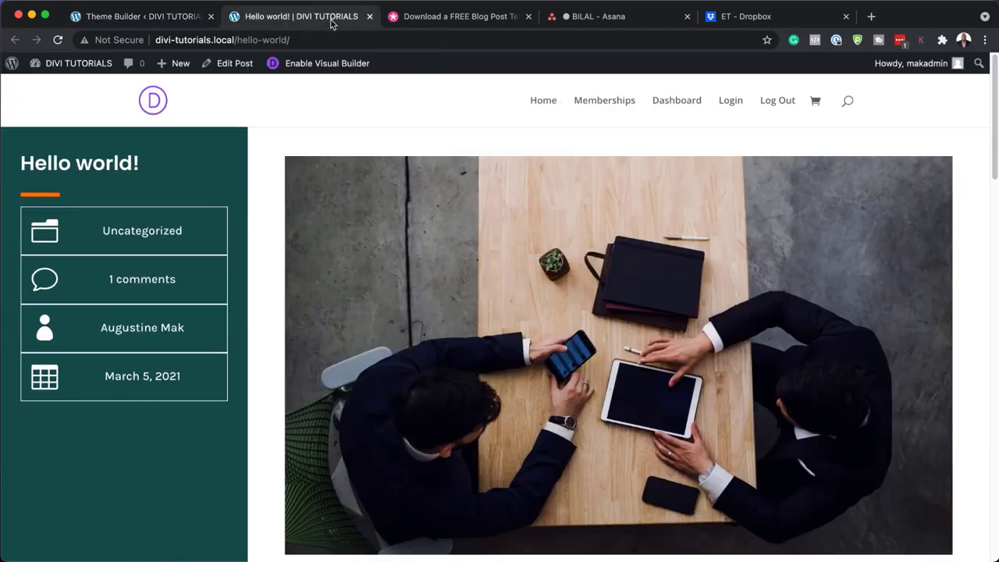
scroll(773, 355, down, 8)
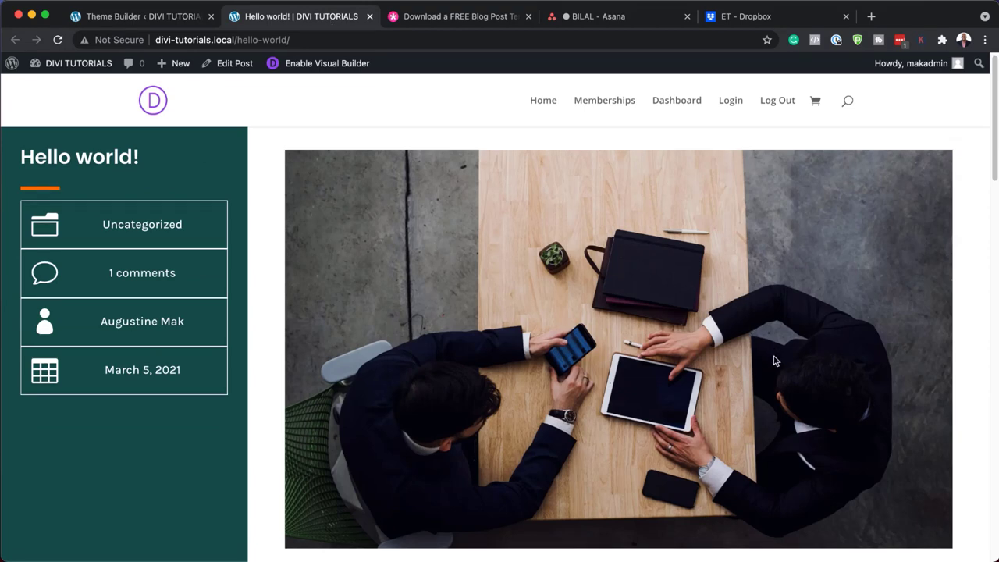
scroll(773, 360, down, 8)
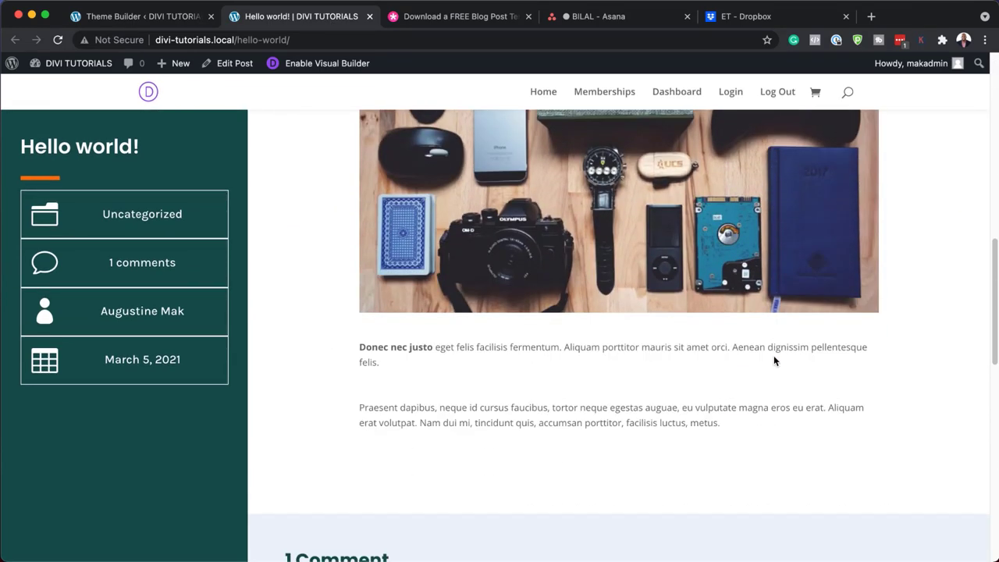
scroll(775, 361, down, 3)
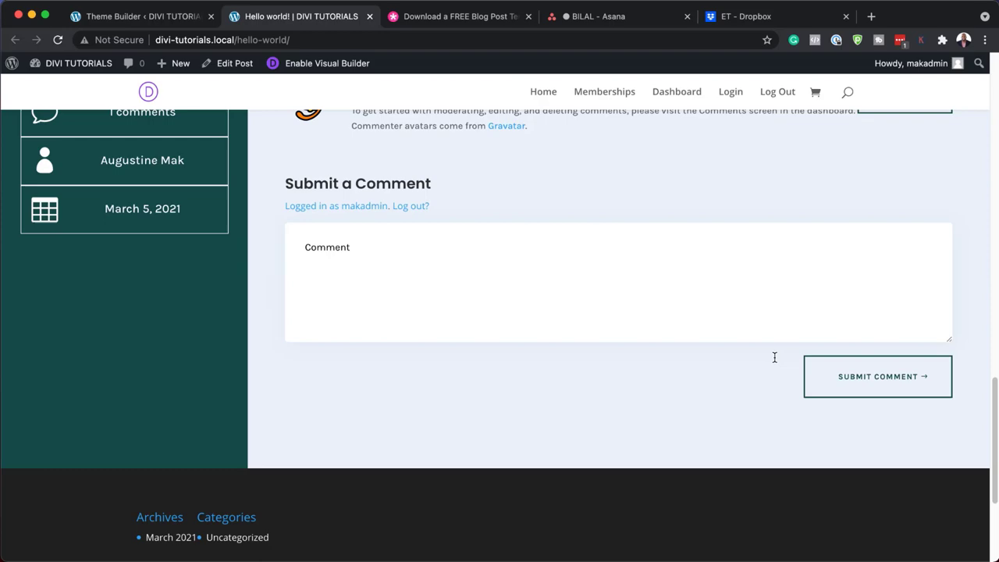
scroll(775, 361, up, 4)
scroll(775, 361, up, 15)
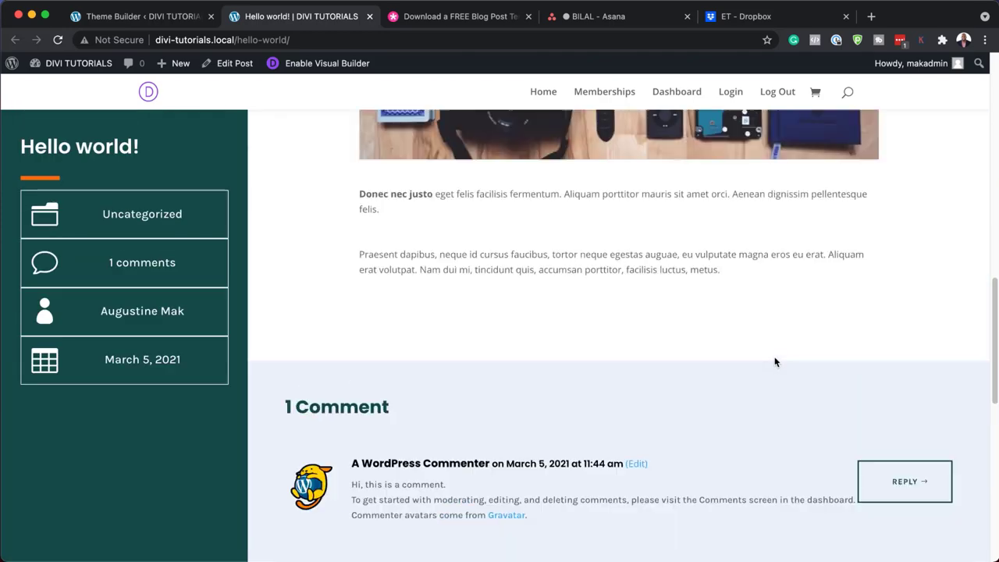
scroll(775, 359, up, 1)
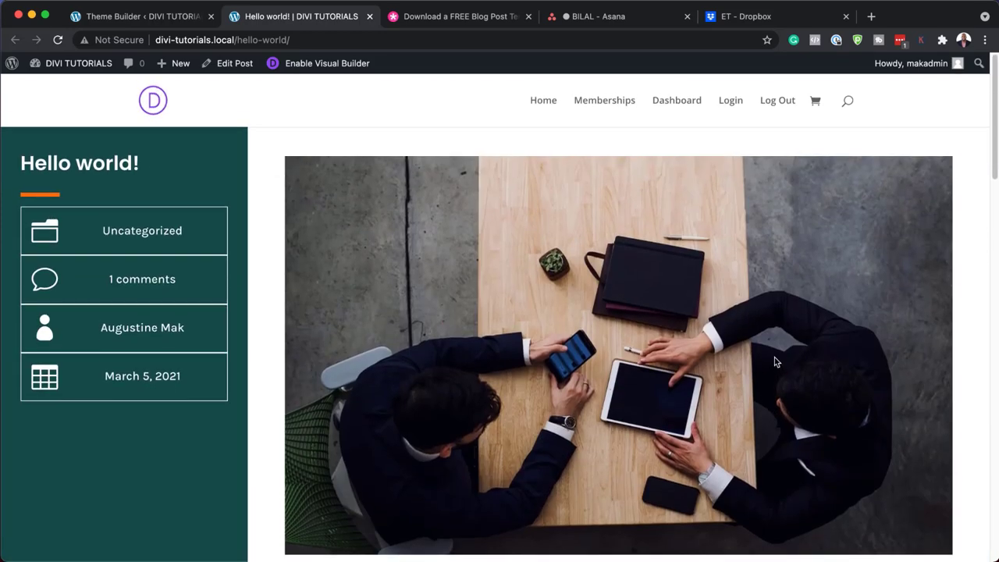